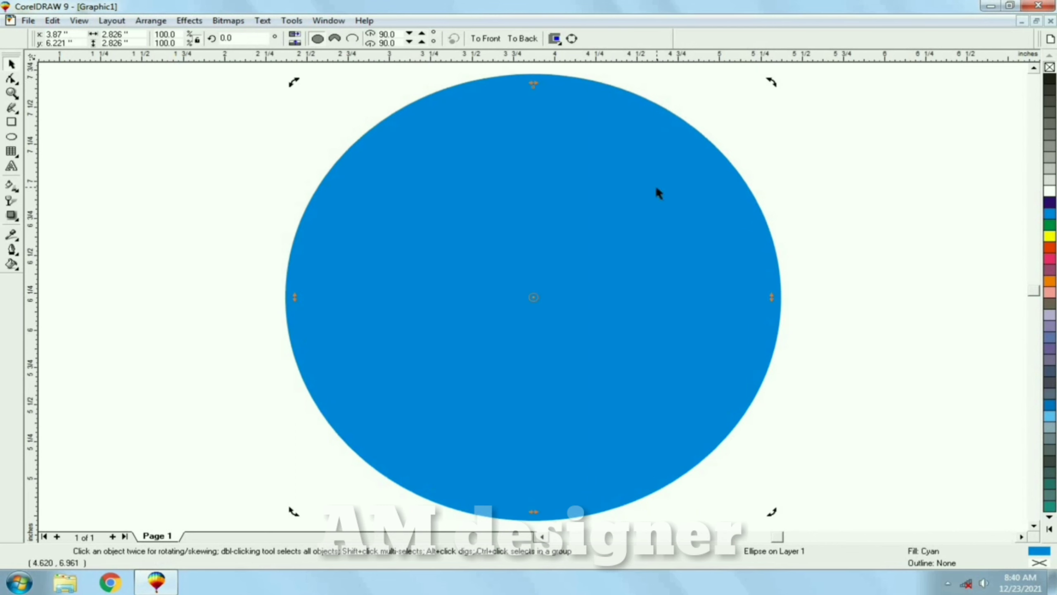
# Fill the inner circle with white and open the Downloads folder in Windows Explorer to fetch the fireworks picture
pyautogui.click(1050, 190)
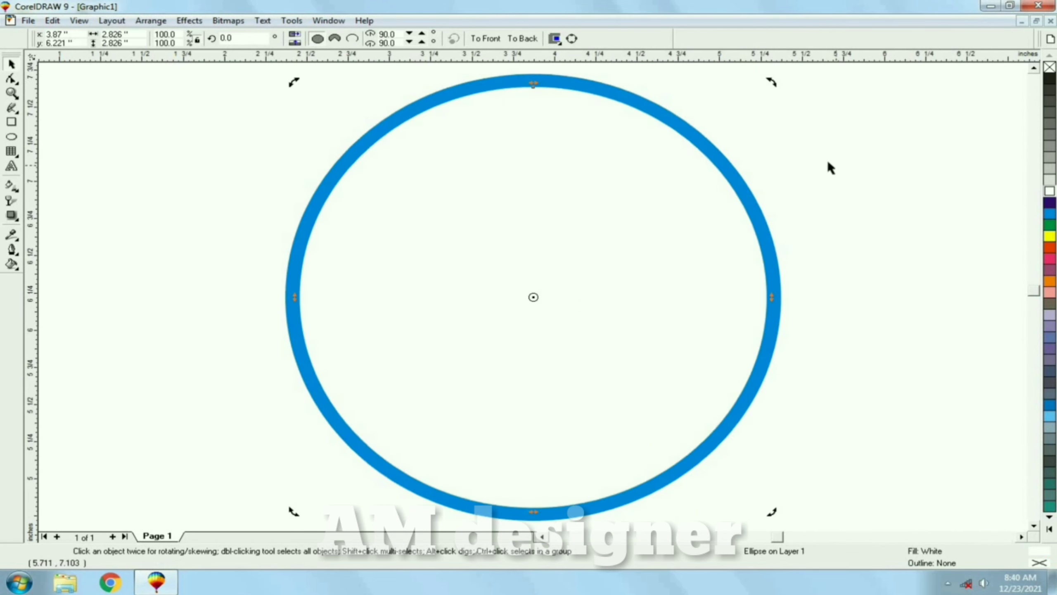
pyautogui.click(66, 582)
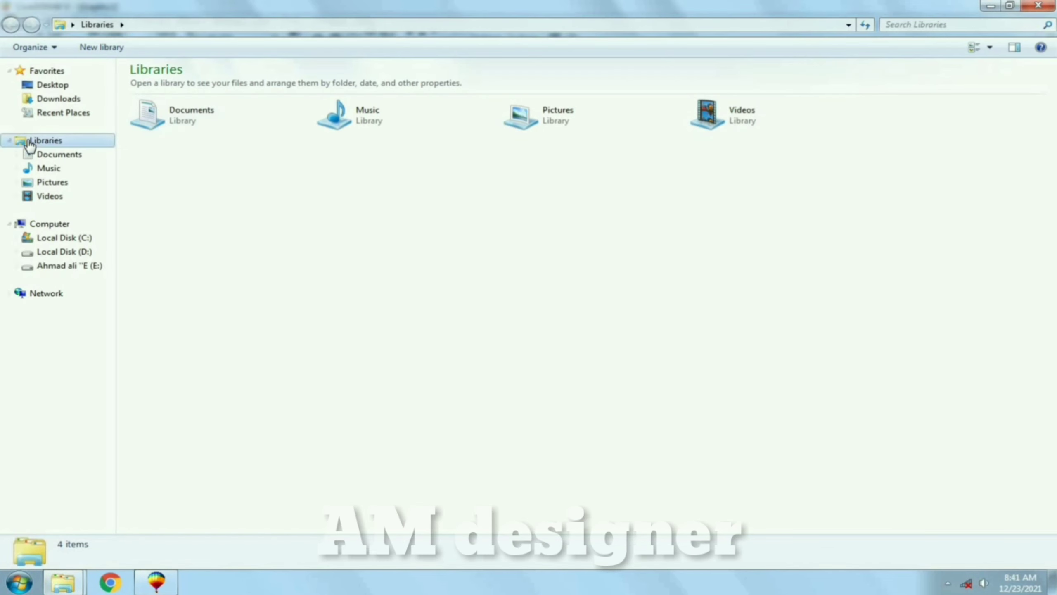
pyautogui.click(59, 99)
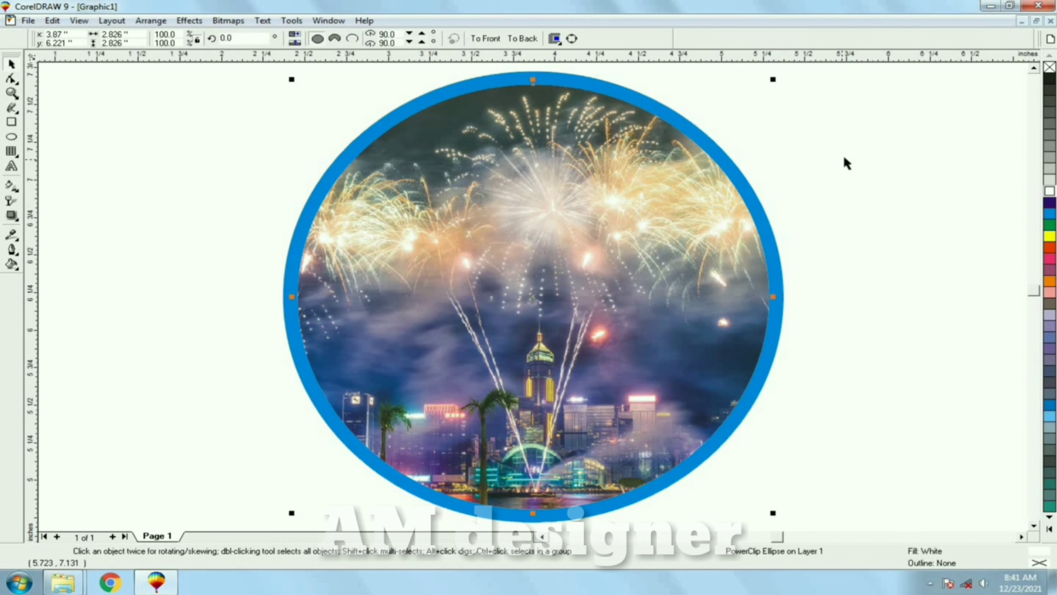
pyautogui.click(845, 160)
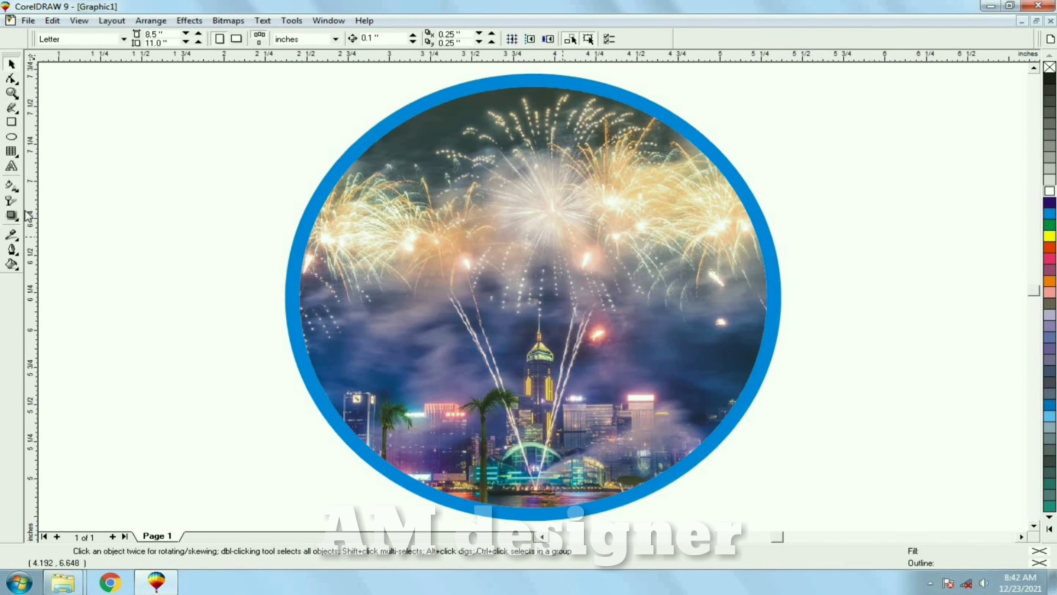
# Draw a one-row, five-cell graph paper grid about 1.55 by 0.27 inches across the upper part of the fireworks picture
pyautogui.click(11, 151)
pyautogui.scroll(1, 543, 204)
pyautogui.moveTo(348, 189); pyautogui.dragTo(692, 242)
pyautogui.press('space')
pyautogui.scroll(-1, 545, 208)
pyautogui.scroll(1, 474, 237)
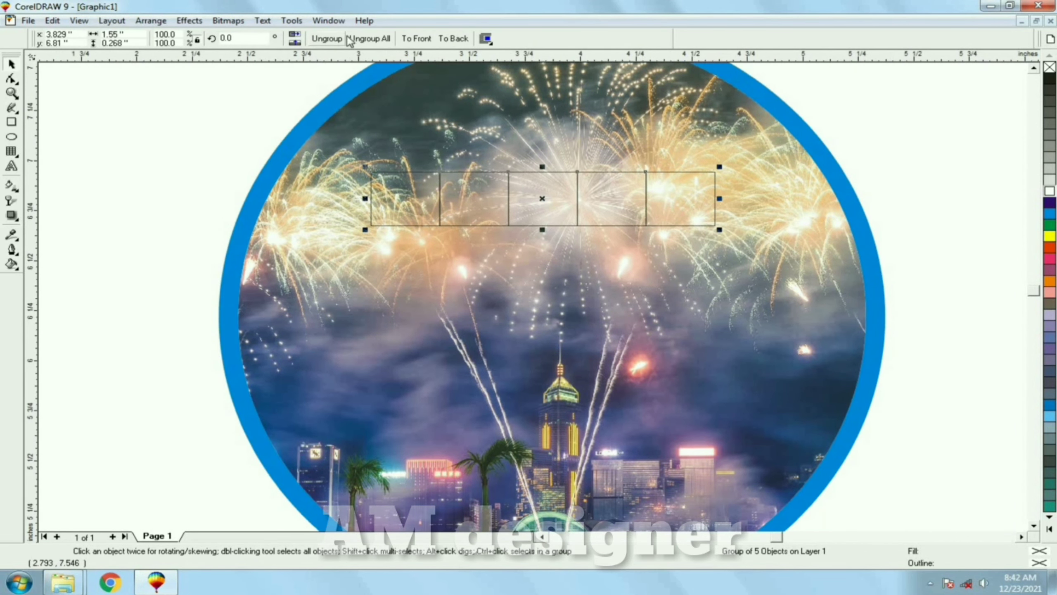
# Ungroup the grid into separate boxes and nudge the leftmost and rightmost boxes outward by 0.1 inch each
pyautogui.click(348, 38)
pyautogui.press('Escape')
pyautogui.click(402, 191)
pyautogui.press('Left')
pyautogui.click(678, 205)
pyautogui.press('Right')
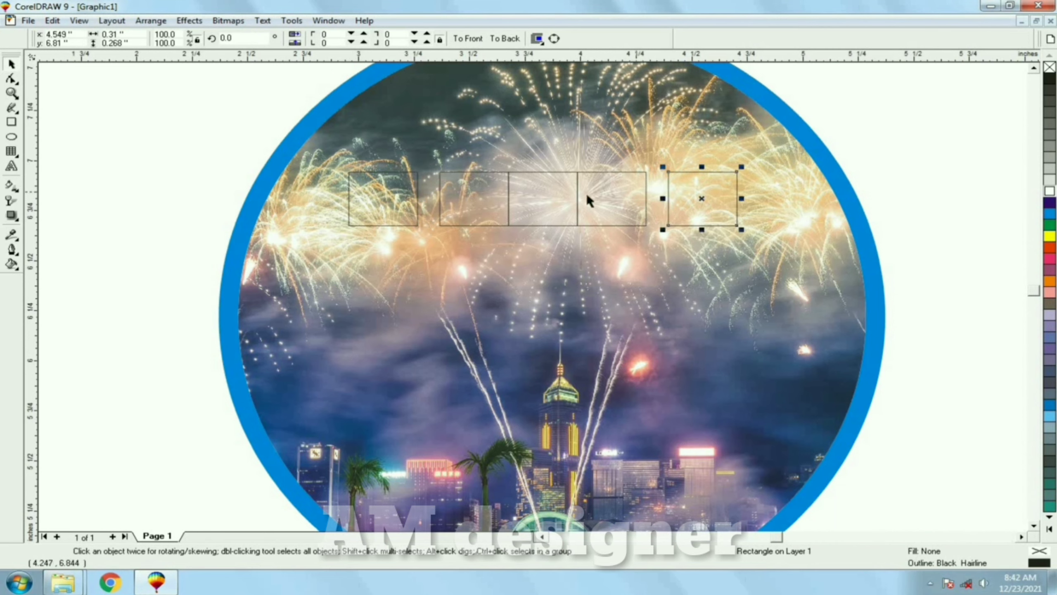
# Adjust the horizontal positions of the boxes so that all five stand apart with roughly even gaps
pyautogui.click(588, 198)
pyautogui.scroll(1, 588, 199)
pyautogui.moveTo(670, 254); pyautogui.dragTo(680, 256)
pyautogui.click(525, 246)
pyautogui.moveTo(425, 240); pyautogui.dragTo(410, 245)
pyautogui.click(680, 253)
pyautogui.moveTo(682, 252); pyautogui.dragTo(687, 253)
pyautogui.moveTo(554, 248); pyautogui.dragTo(558, 247)
# Select all five boxes and set their outline width to 0.5 points
pyautogui.press('F4')
pyautogui.scroll(1, 628, 125)
pyautogui.moveTo(175, 156); pyautogui.dragTo(707, 306)
pyautogui.press('F12')
pyautogui.write('0')
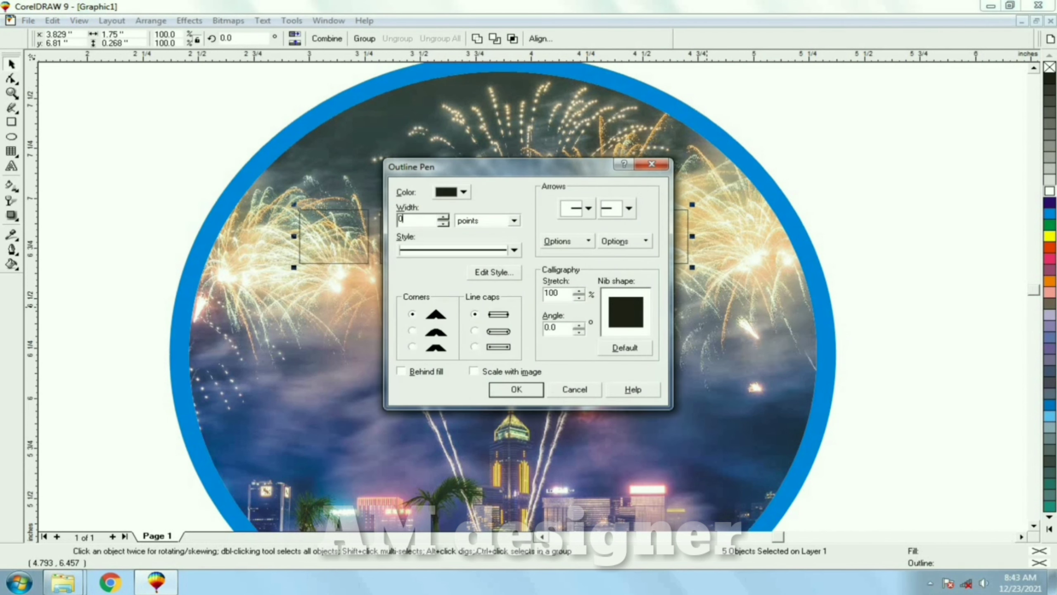
pyautogui.write('.5')
pyautogui.press('Return')
pyautogui.click(79, 186)
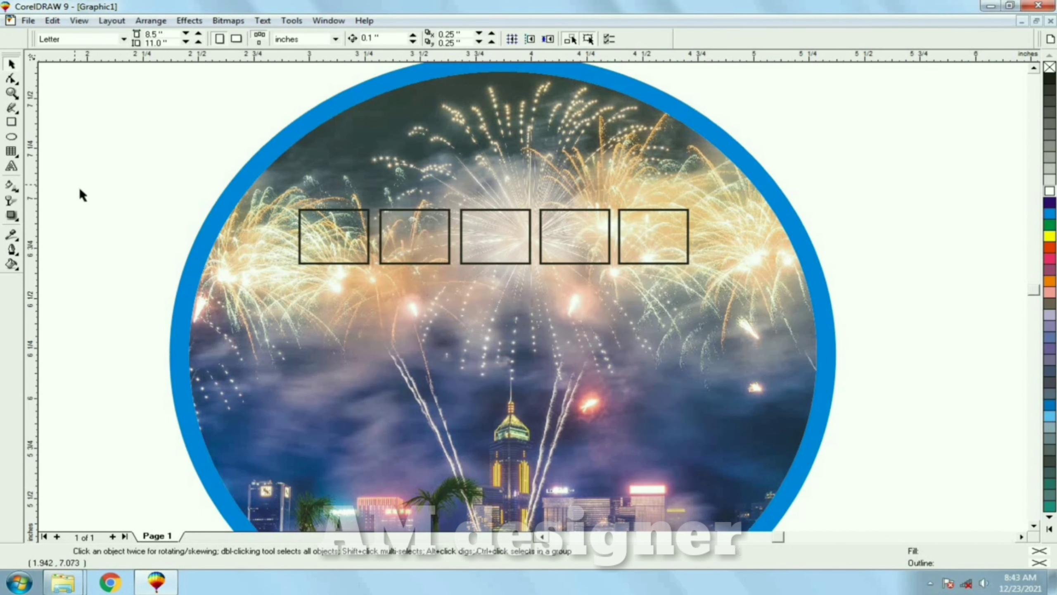
# Import the gold texture image from the coreldraw 2 folder and place it on the drawing
pyautogui.hotkey('ctrl', 'i')
pyautogui.click(627, 267)
pyautogui.click(627, 267)
pyautogui.click(629, 269)
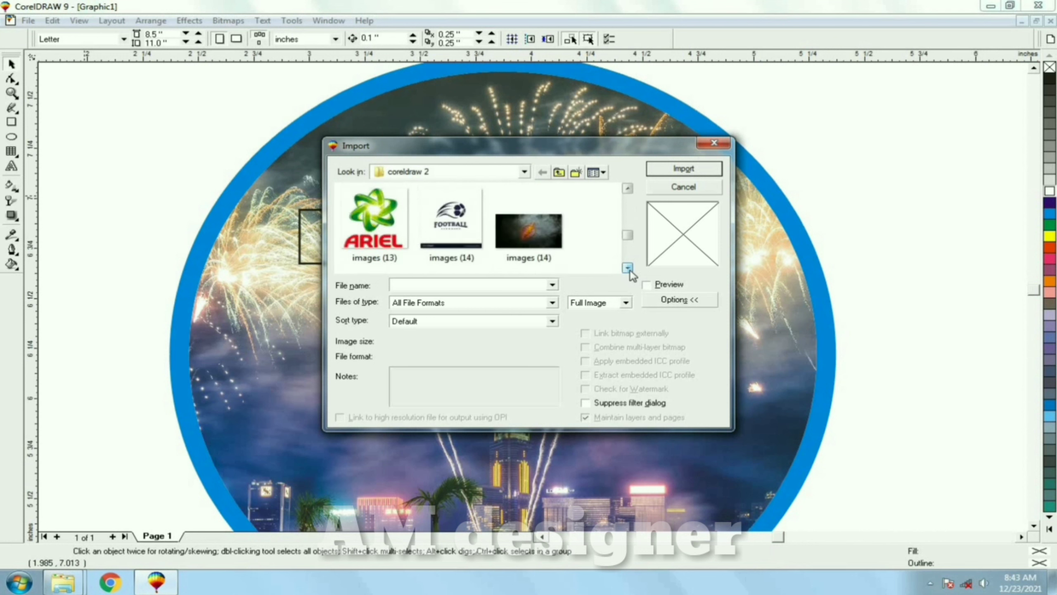
pyautogui.click(629, 269)
pyautogui.click(629, 269)
pyautogui.doubleClick(528, 213)
pyautogui.click(387, 163)
pyautogui.press('F4')
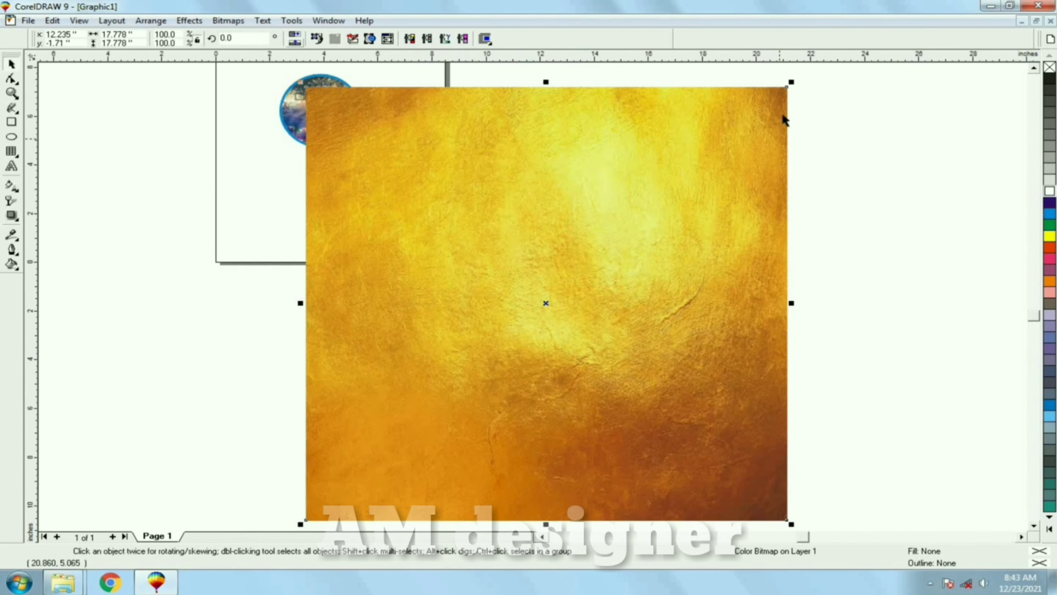
# Scale the gold texture down to about 1.045 inches square and position it beside the circle
pyautogui.moveTo(787, 84); pyautogui.dragTo(400, 113)
pyautogui.press('F4')
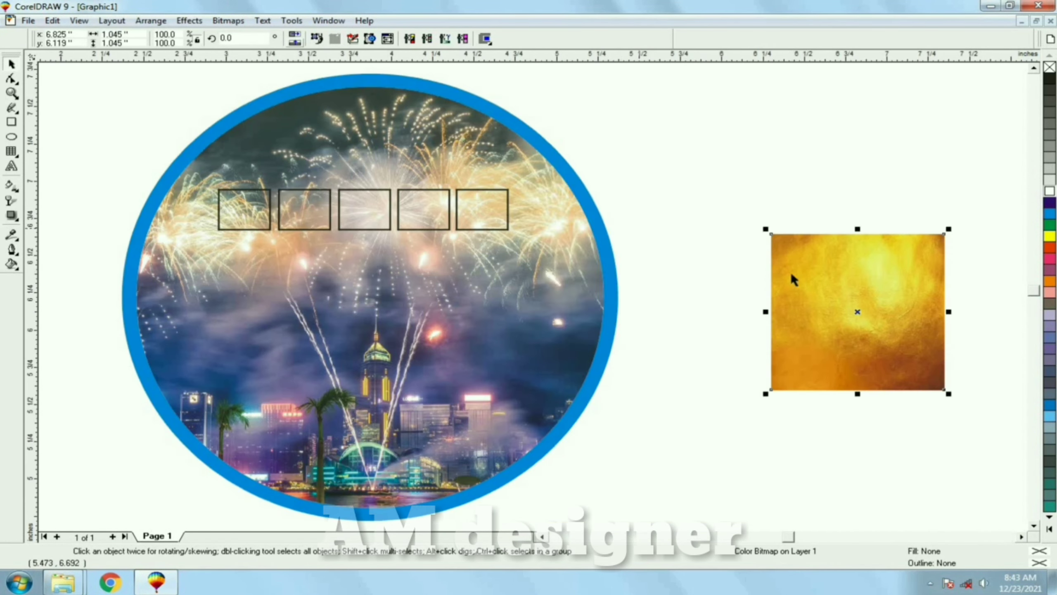
pyautogui.moveTo(790, 271); pyautogui.dragTo(775, 286)
# Group the five boxes and PowerClip the gold texture inside the group
pyautogui.moveTo(166, 126); pyautogui.dragTo(573, 311)
pyautogui.hotkey('ctrl', 'g')
pyautogui.click(683, 316)
pyautogui.click(776, 323)
pyautogui.click(189, 21)
pyautogui.moveTo(250, 120)
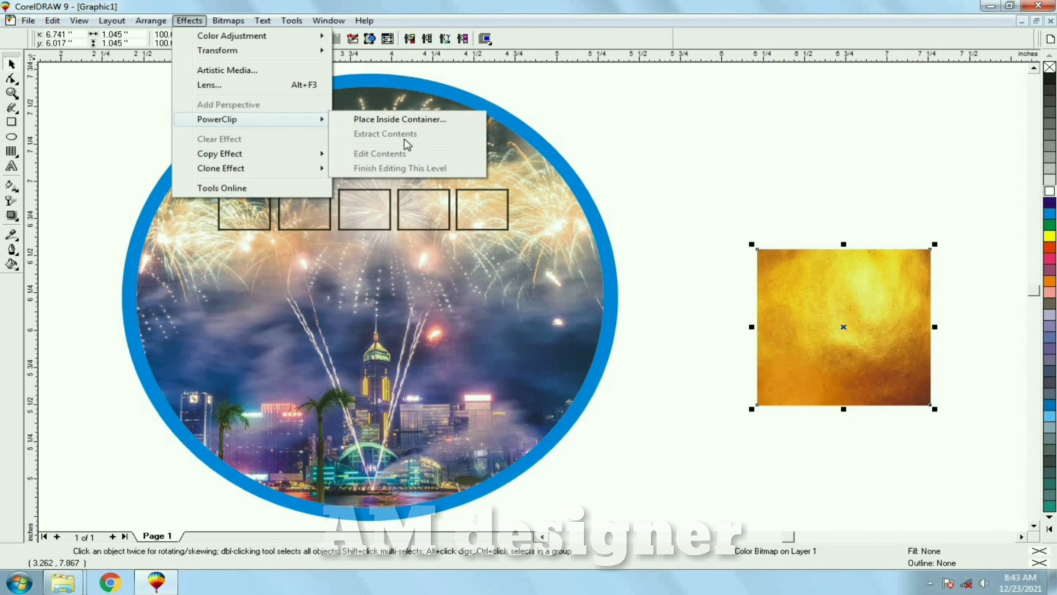
pyautogui.click(391, 119)
pyautogui.click(302, 199)
pyautogui.press('F4')
# Edit the PowerClip contents, enlarging the gold texture to about 1.855 inches to cover all five boxes and shifting it up to y 7.01 inches
pyautogui.click(190, 20)
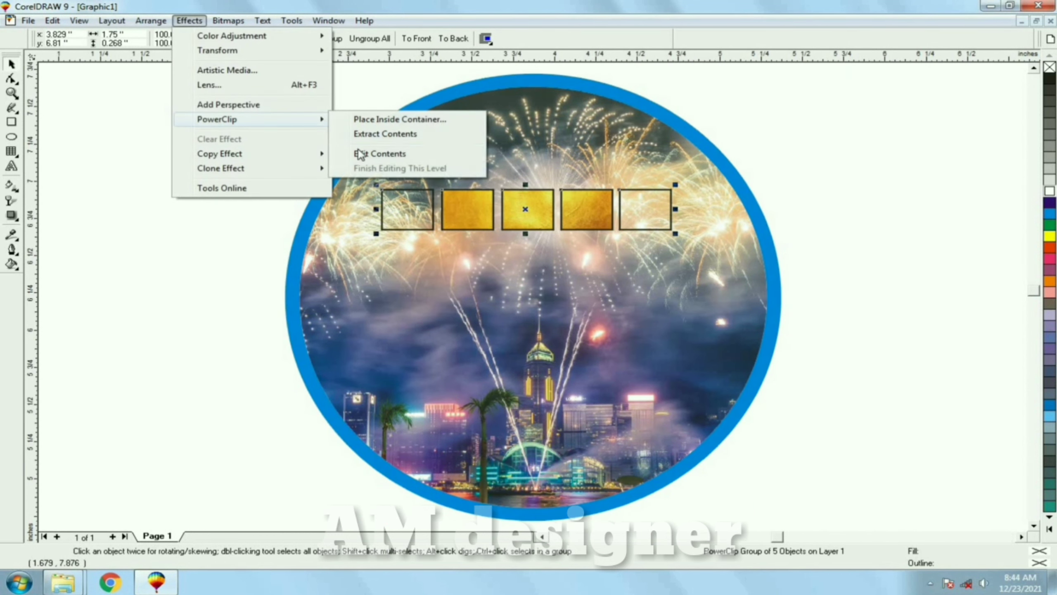
pyautogui.click(374, 149)
pyautogui.press('F3')
pyautogui.moveTo(662, 180); pyautogui.dragTo(860, 96)
pyautogui.press('Up')
pyautogui.press('Up')
pyautogui.press('Up')
pyautogui.press('Down')
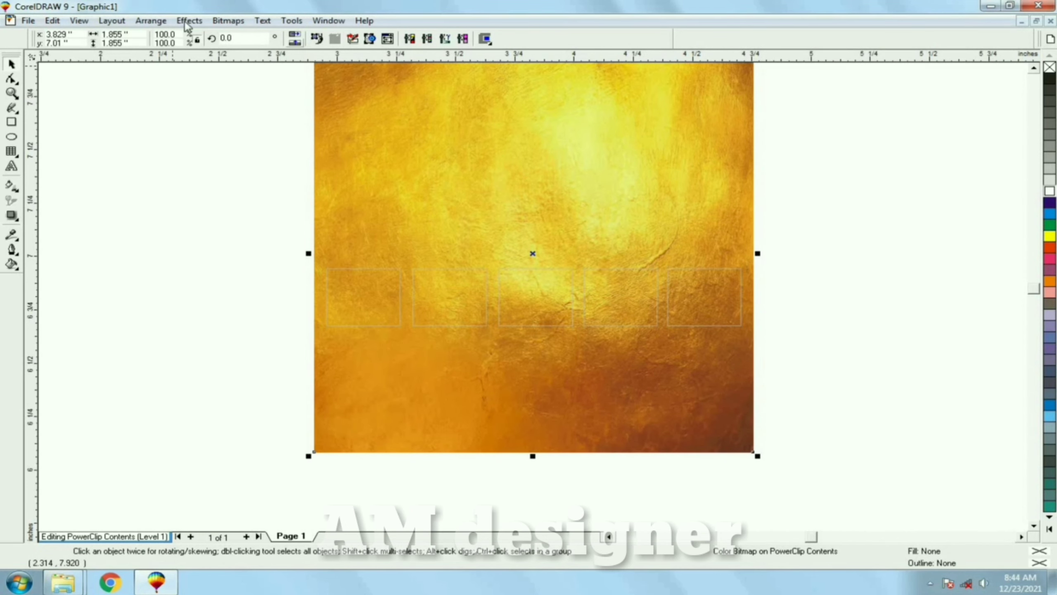
pyautogui.click(190, 21)
pyautogui.moveTo(232, 119)
pyautogui.click(387, 169)
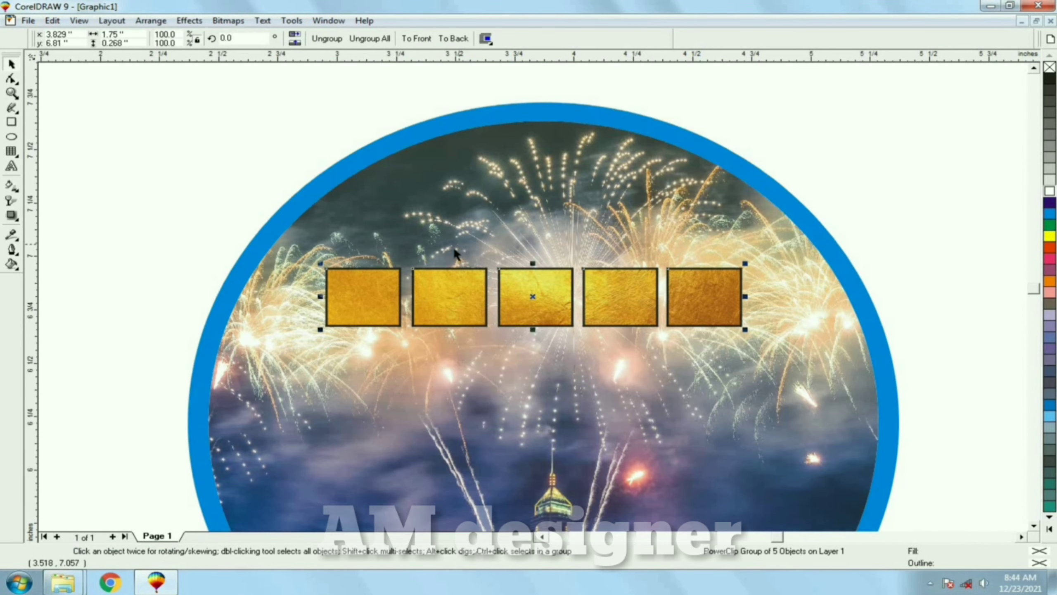
# Reopen the PowerClip contents, move the gold texture down to y 6.81 inches, and finish editing
pyautogui.click(190, 21)
pyautogui.click(449, 156)
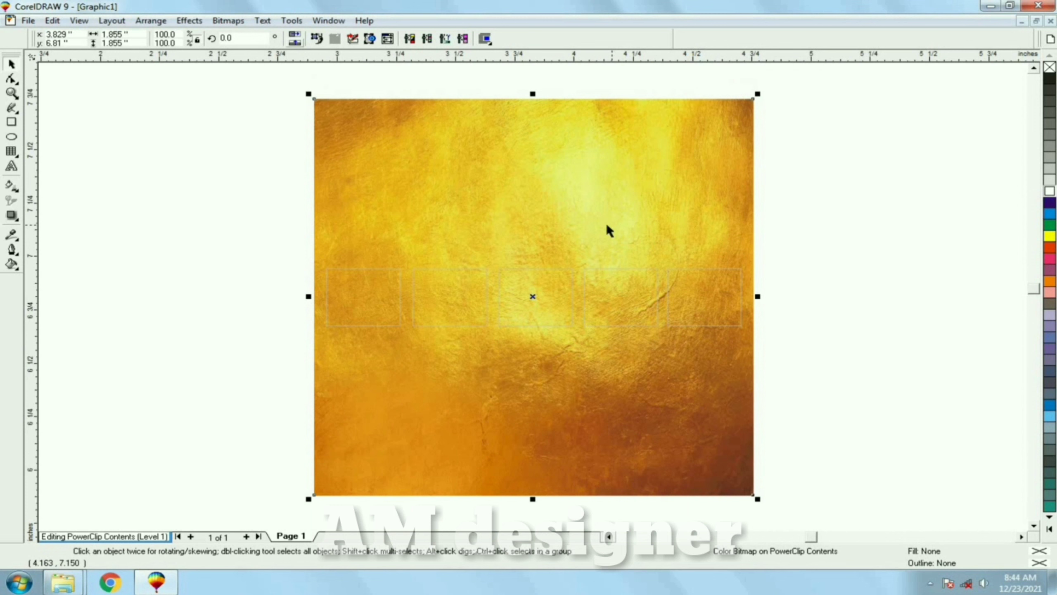
pyautogui.click(190, 21)
pyautogui.click(399, 168)
pyautogui.click(396, 214)
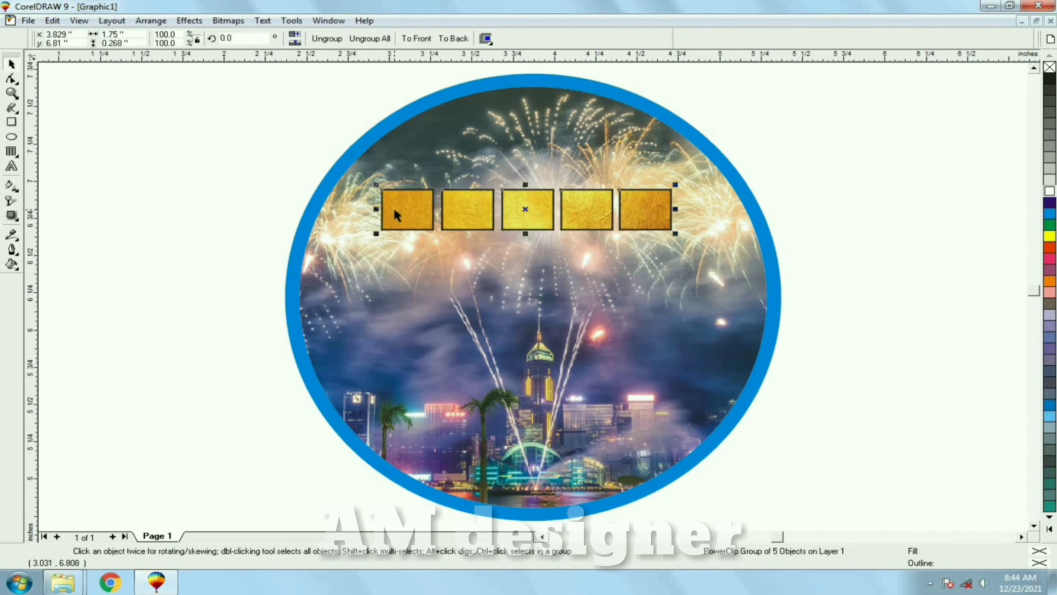
# Ungroup all the gold boxes and place a copy of the first three in a row beneath them
pyautogui.click(369, 38)
pyautogui.click(408, 208)
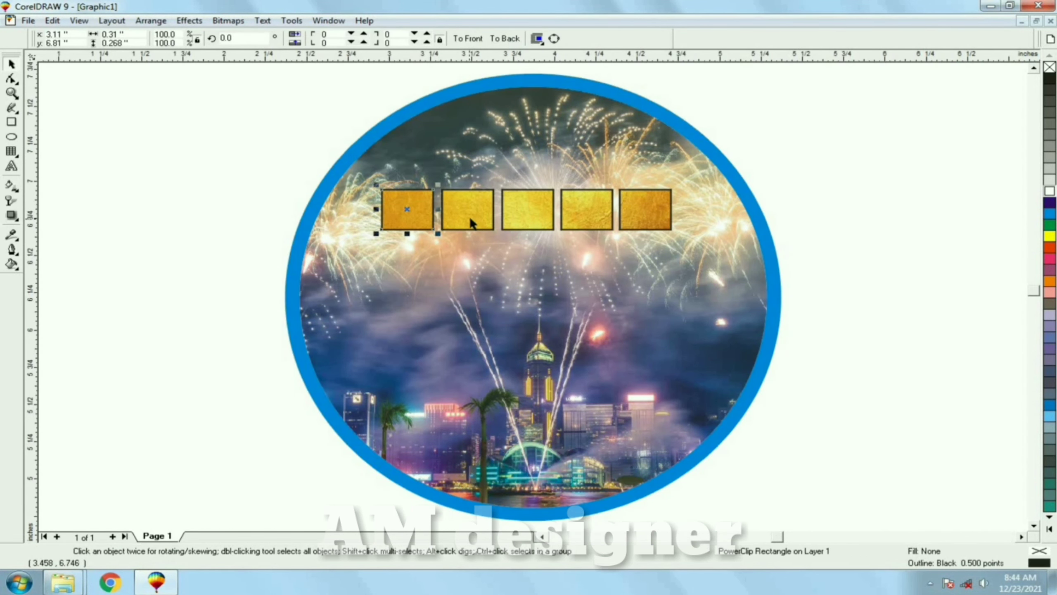
pyautogui.keyDown('shift'); pyautogui.click(469, 216); pyautogui.keyUp('shift')
pyautogui.keyDown('shift'); pyautogui.click(515, 216); pyautogui.keyUp('shift')
pyautogui.moveTo(516, 225); pyautogui.dragTo(516, 286)
pyautogui.rightClick(516, 286)
# Delete the copies of the second and third boxes, keeping only the first box's copy in the lower row
pyautogui.click(536, 266)
pyautogui.press('Left')
pyautogui.press('Delete')
pyautogui.click(464, 273)
pyautogui.press('Delete')
pyautogui.click(399, 260)
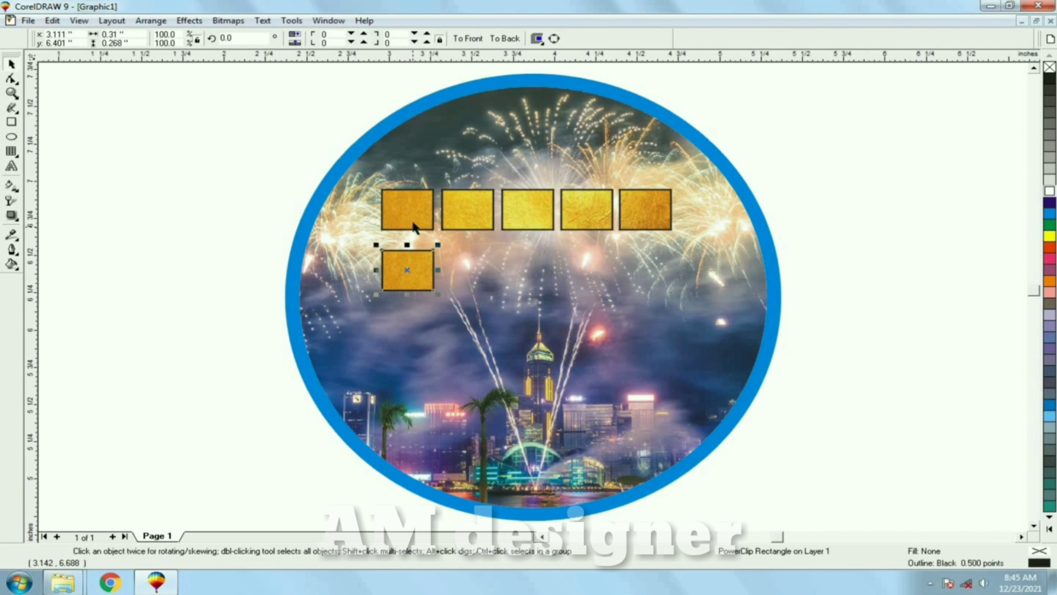
# Align the copied box exactly with the first top-row box and nudge it straight down 0.3 inch to start a second row
pyautogui.keyDown('shift'); pyautogui.click(412, 225); pyautogui.keyUp('shift')
pyautogui.press('e')
pyautogui.press('c')
pyautogui.click(399, 211)
pyautogui.press('Down')
pyautogui.press('Down')
pyautogui.press('Down')
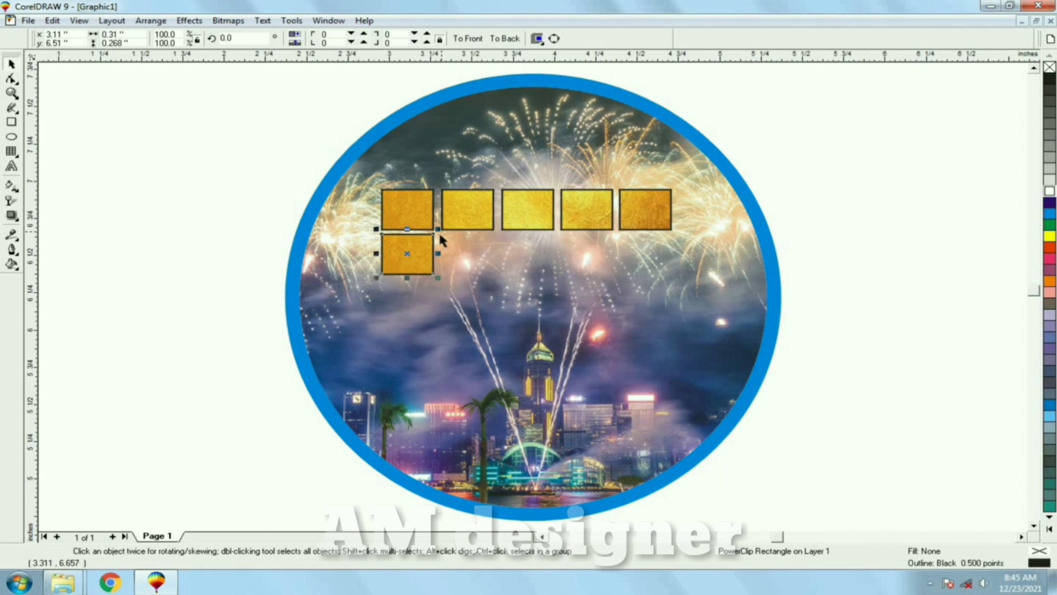
# Duplicate the second top-row box, centre the copy on the original, and nudge it down 0.3 inch into the second row
pyautogui.click(462, 210)
pyautogui.hotkey('ctrl', 'd')
pyautogui.keyDown('shift'); pyautogui.click(447, 218); pyautogui.keyUp('shift')
pyautogui.press('e')
pyautogui.press('c')
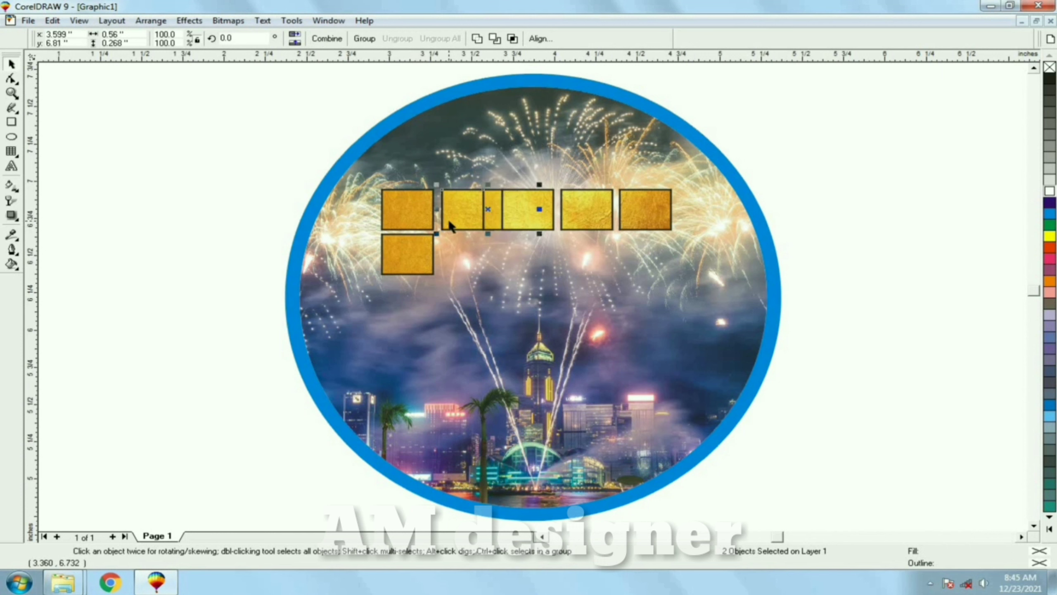
pyautogui.click(477, 203)
pyautogui.press('Down')
pyautogui.press('Down')
pyautogui.press('Down')
# Duplicate the third top-row box, centre the copy on the original, and nudge it down into the second row
pyautogui.click(515, 229)
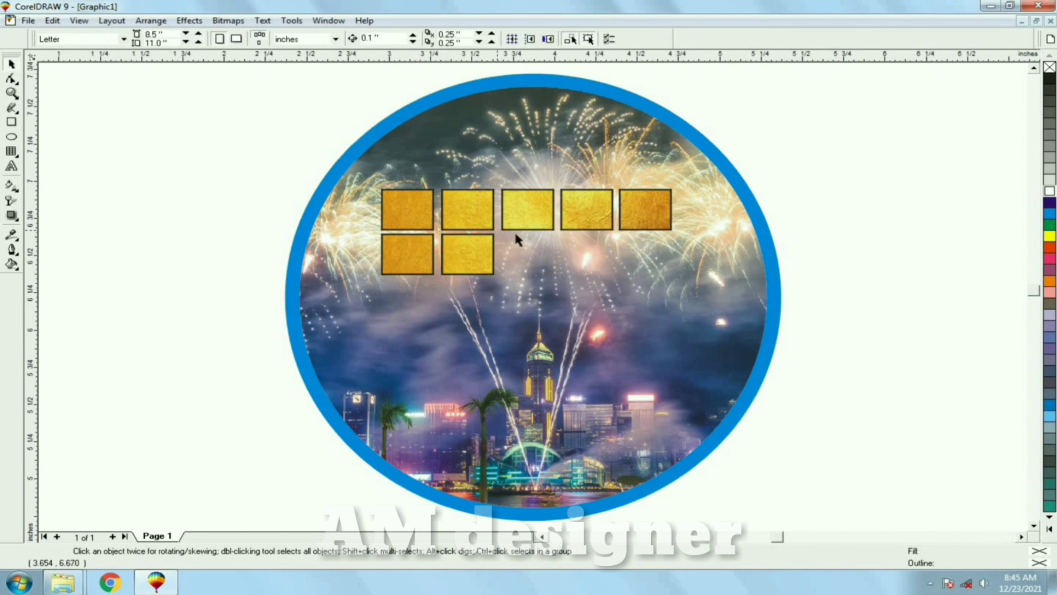
pyautogui.hotkey('ctrl', 'd')
pyautogui.keyDown('shift'); pyautogui.click(522, 226); pyautogui.keyUp('shift')
pyautogui.press('e')
pyautogui.press('c')
pyautogui.press('Escape')
pyautogui.click(512, 216)
pyautogui.press('Down')
pyautogui.press('Down')
pyautogui.press('Down')
pyautogui.press('Escape')
pyautogui.click(415, 210)
pyautogui.hotkey('ctrl', 'd')
pyautogui.press('Delete')
# Duplicate the first four top-row boxes and delete every copy except the one of the first box
pyautogui.click(415, 215)
pyautogui.keyDown('shift'); pyautogui.click(454, 210); pyautogui.keyUp('shift')
pyautogui.keyDown('shift'); pyautogui.click(521, 210); pyautogui.keyUp('shift')
pyautogui.keyDown('shift'); pyautogui.click(576, 208); pyautogui.keyUp('shift')
pyautogui.hotkey('ctrl', 'd')
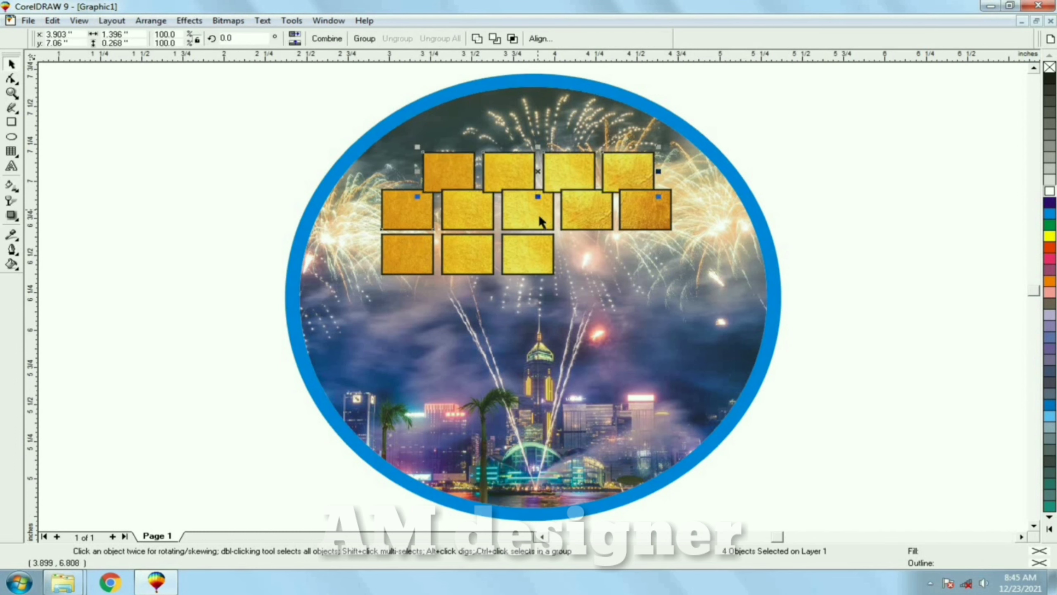
pyautogui.press('Escape')
pyautogui.click(572, 161)
pyautogui.press('Delete')
pyautogui.click(527, 162)
pyautogui.press('Delete')
# Align the remaining copy with the first top-row box and nudge it straight down 0.6 inch to start a third row
pyautogui.click(447, 171)
pyautogui.keyDown('shift'); pyautogui.click(412, 206); pyautogui.keyUp('shift')
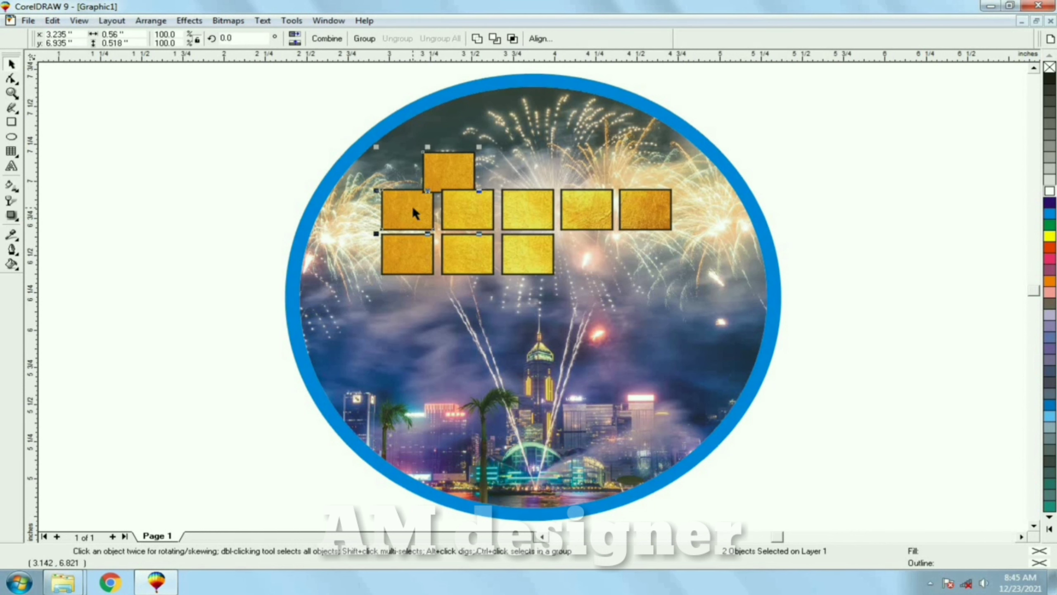
pyautogui.press('e')
pyautogui.press('c')
pyautogui.click(395, 202)
pyautogui.press('Down')
pyautogui.press('Down')
pyautogui.press('Down')
pyautogui.press('Down')
pyautogui.press('Down')
pyautogui.press('Down')
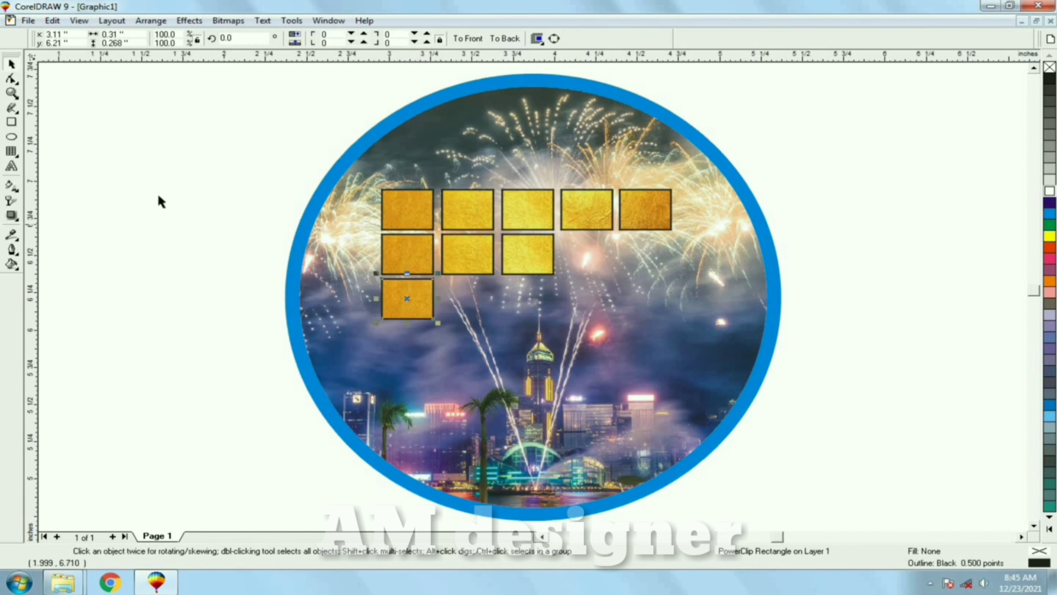
# Duplicate the second top-row box, centre the copy on the original, and nudge it down six steps into the third row
pyautogui.click(158, 194)
pyautogui.click(469, 215)
pyautogui.hotkey('ctrl', 'd')
pyautogui.keyDown('shift'); pyautogui.click(458, 210); pyautogui.keyUp('shift')
pyautogui.press('e')
pyautogui.press('c')
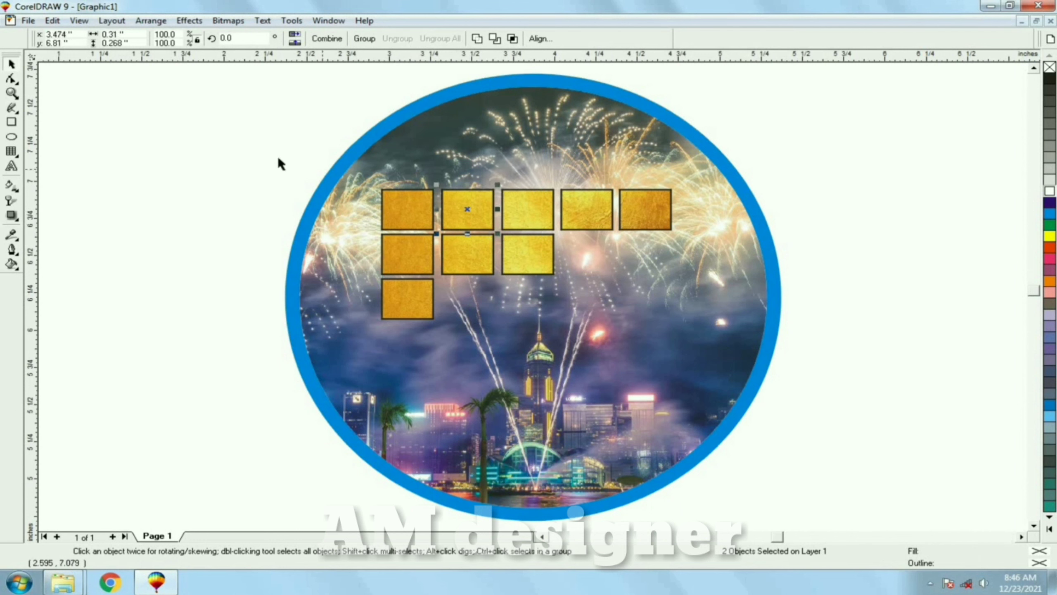
pyautogui.click(278, 156)
pyautogui.click(453, 207)
pyautogui.press('Down')
pyautogui.press('Down')
pyautogui.press('Down')
pyautogui.press('Down')
pyautogui.press('Down')
pyautogui.press('Down')
pyautogui.click(271, 163)
# Duplicate the third top-row box, centre the copy on the original, and nudge it 0.6 inch down into the third row
pyautogui.click(510, 221)
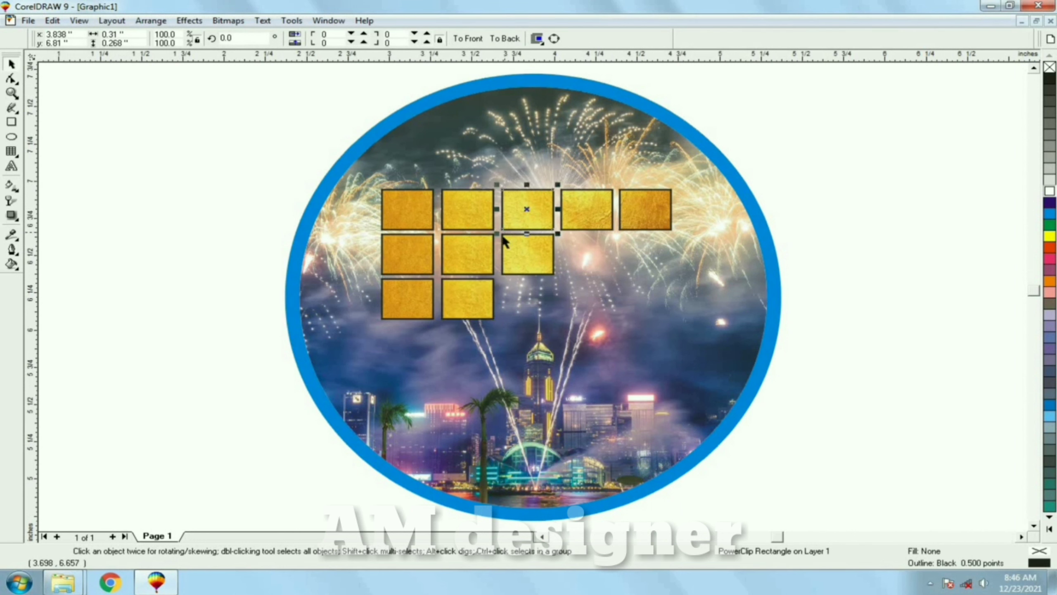
pyautogui.hotkey('ctrl', 'd')
pyautogui.keyDown('shift'); pyautogui.click(513, 218); pyautogui.keyUp('shift')
pyautogui.press('e')
pyautogui.press('c')
pyautogui.press('Escape')
pyautogui.click(524, 210)
pyautogui.press('Down')
pyautogui.press('Down')
pyautogui.press('Down')
pyautogui.press('Down')
pyautogui.press('Down')
pyautogui.press('Down')
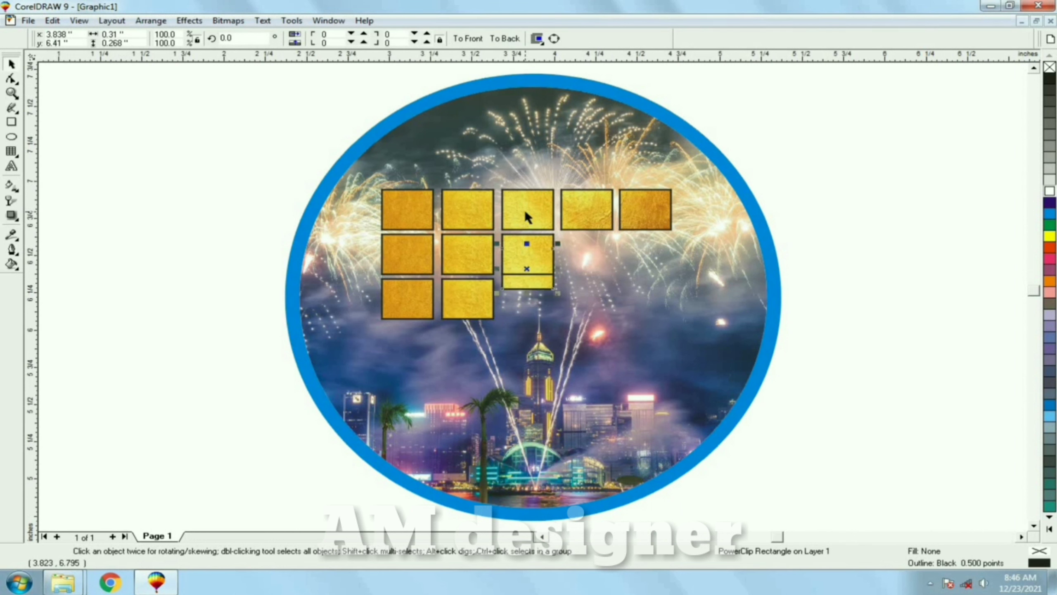
pyautogui.press('Escape')
# Duplicate the fourth top-row box, centre the copy on the original, and nudge it straight down into the third row
pyautogui.click(585, 212)
pyautogui.hotkey('ctrl', 'd')
pyautogui.keyDown('shift'); pyautogui.click(583, 203); pyautogui.keyUp('shift')
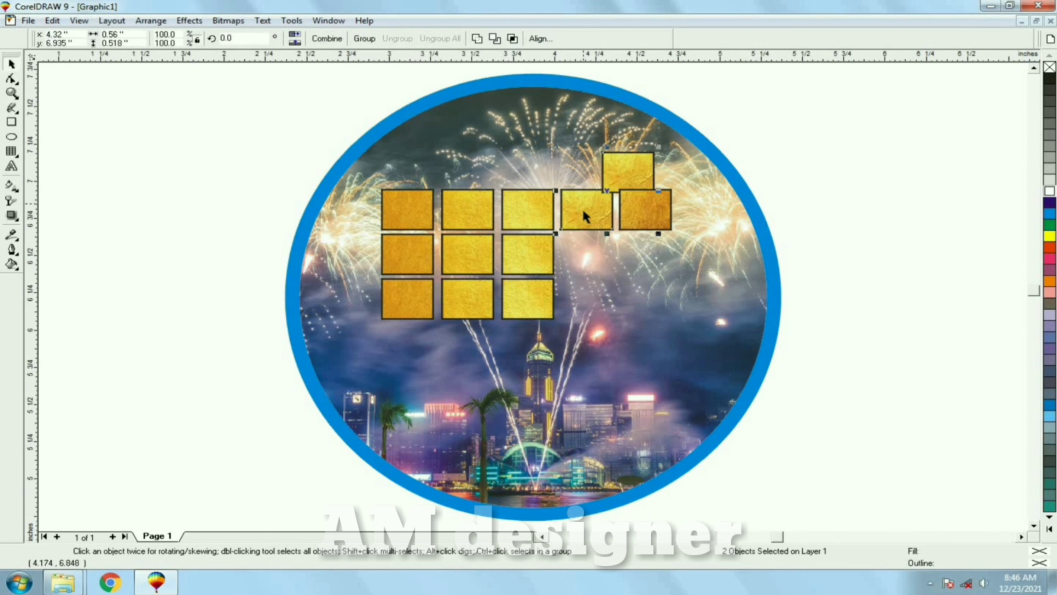
pyautogui.press('e')
pyautogui.press('c')
pyautogui.click(240, 157)
pyautogui.click(586, 211)
pyautogui.press('Down')
pyautogui.press('Down')
pyautogui.press('Down')
pyautogui.press('Down')
pyautogui.press('Down')
pyautogui.click(850, 273)
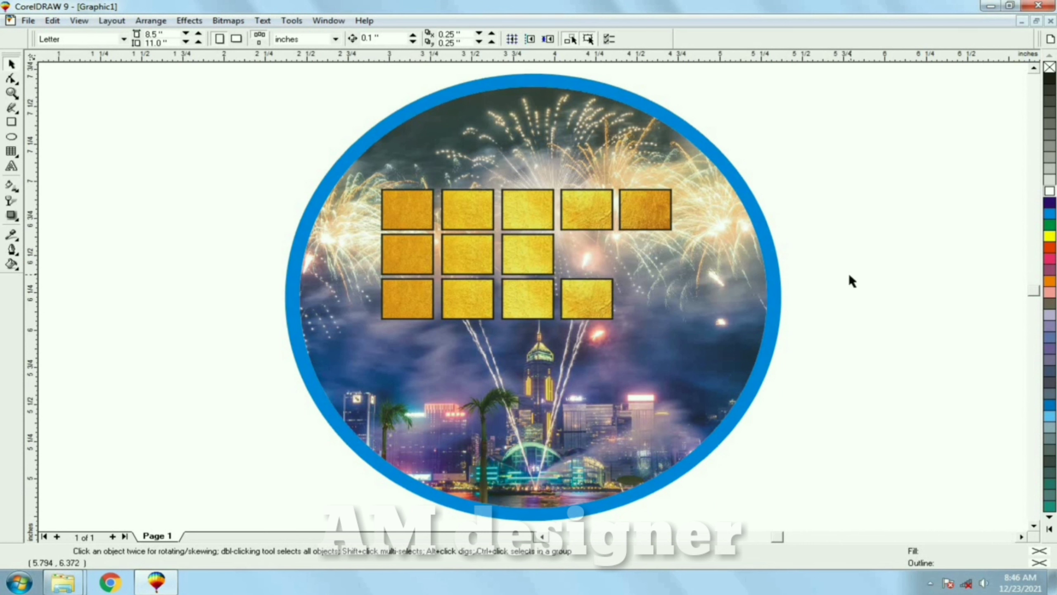
# Give the three boxes in the second row a white outline
pyautogui.moveTo(389, 258); pyautogui.dragTo(560, 278)
pyautogui.rightClick(1048, 192)
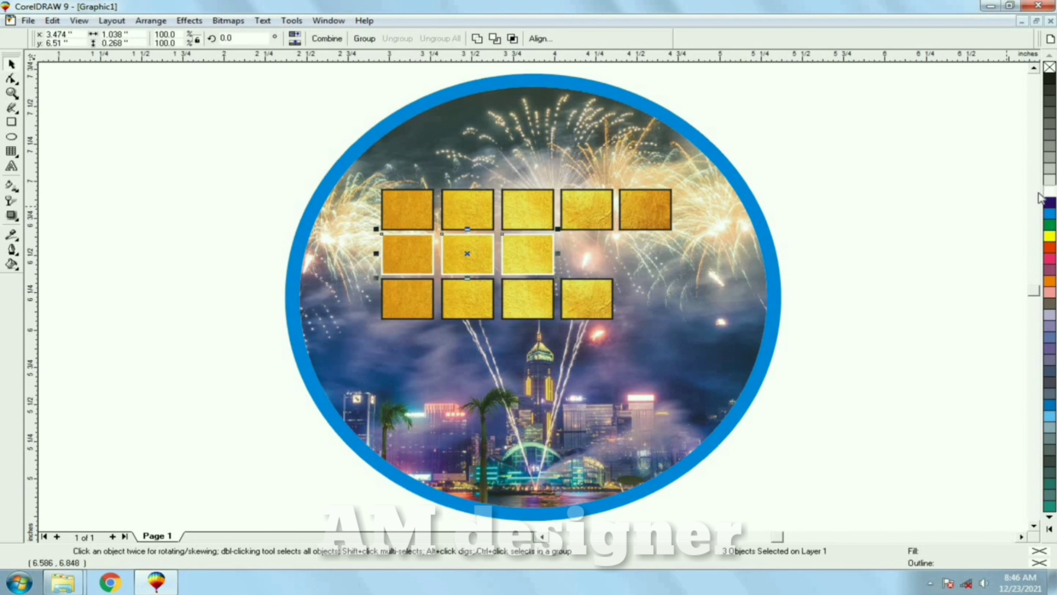
pyautogui.click(875, 252)
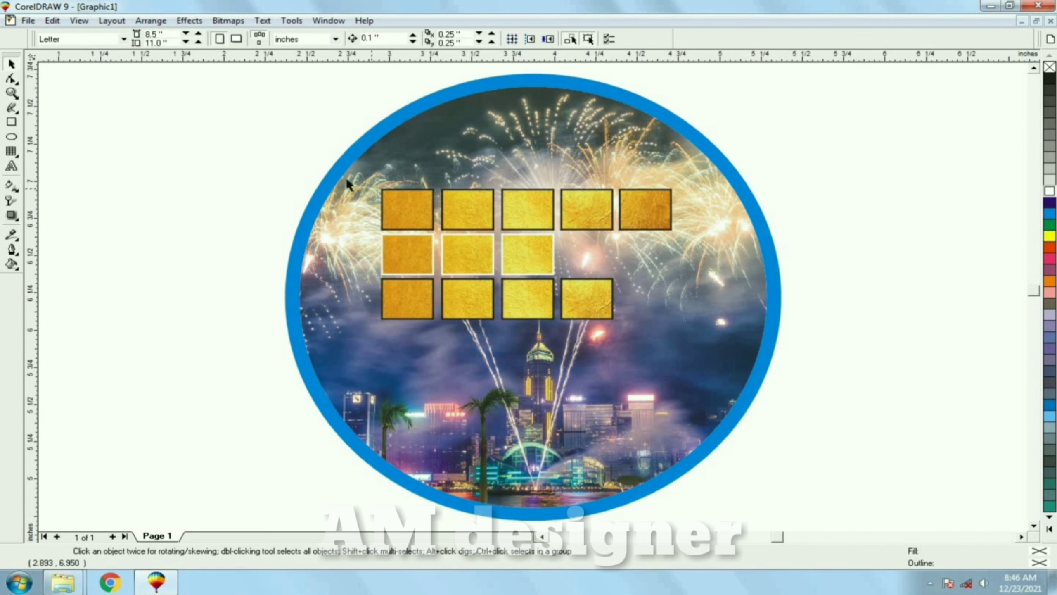
# Move all twelve boxes 0.1 inch left and 0.1 inch down, and enlarge the block to about 1.88 by 0.93 inches
pyautogui.moveTo(348, 183); pyautogui.dragTo(682, 331)
pyautogui.press('Left')
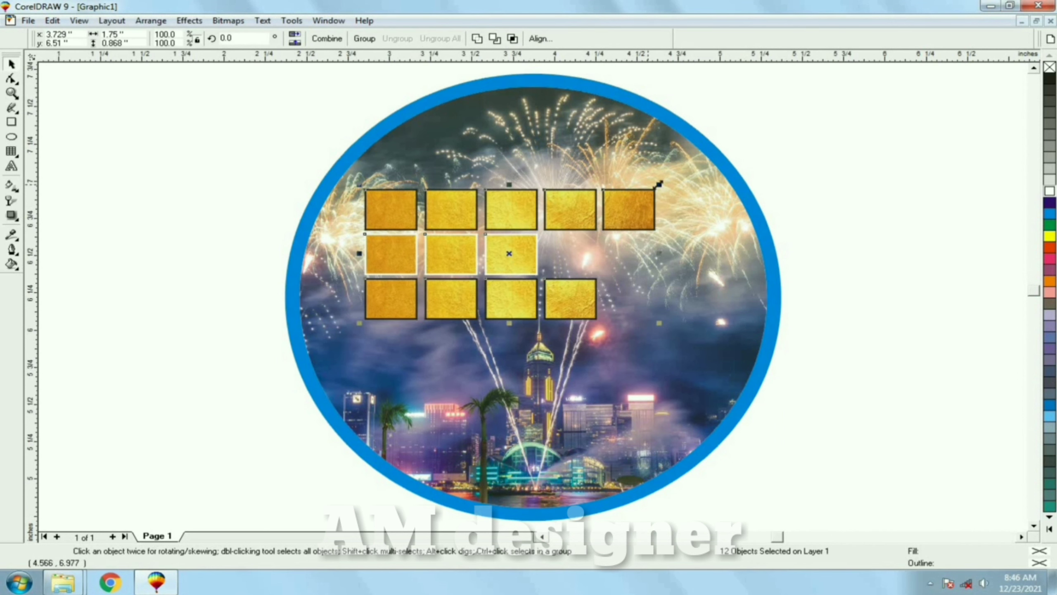
pyautogui.moveTo(668, 180); pyautogui.dragTo(669, 208)
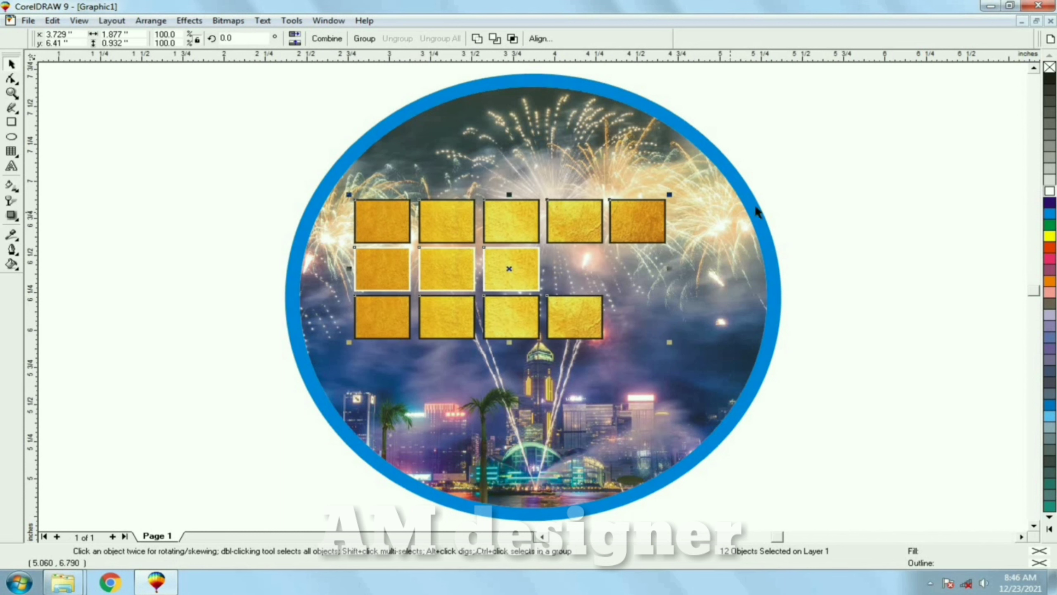
pyautogui.click(825, 206)
# Add the artistic text letter H beside the circle and move it onto the first top-row box
pyautogui.scroll(1, 430, 260)
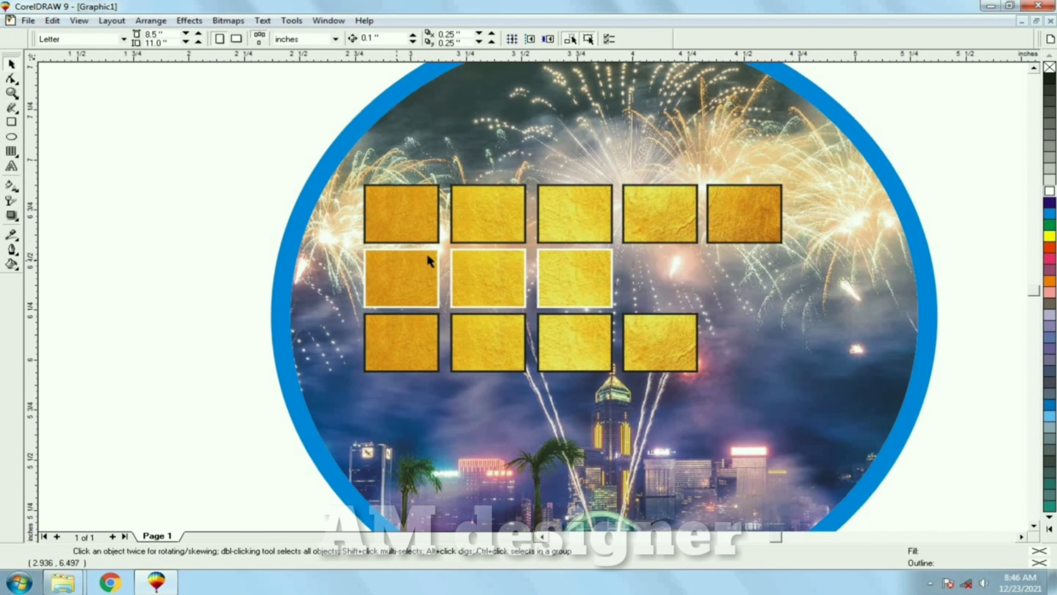
pyautogui.click(11, 165)
pyautogui.click(241, 136)
pyautogui.write('H')
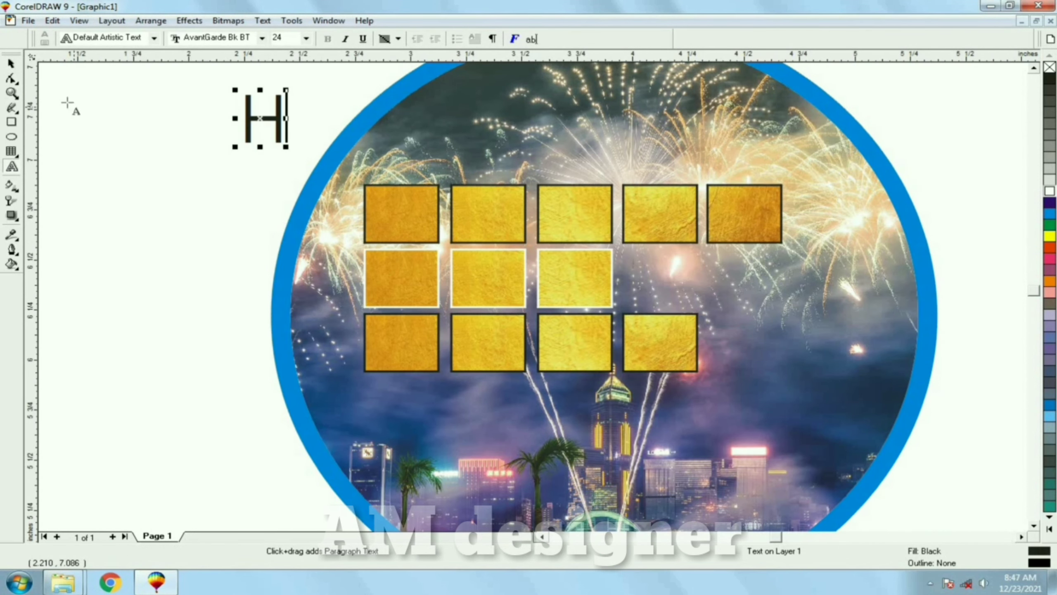
pyautogui.click(11, 63)
pyautogui.moveTo(260, 103); pyautogui.dragTo(392, 202)
# Centre the letter H in the first top-row box and fill it white
pyautogui.scroll(1, 390, 198)
pyautogui.scroll(1, 445, 217)
pyautogui.keyDown('shift'); pyautogui.click(409, 252); pyautogui.keyUp('shift')
pyautogui.press('e')
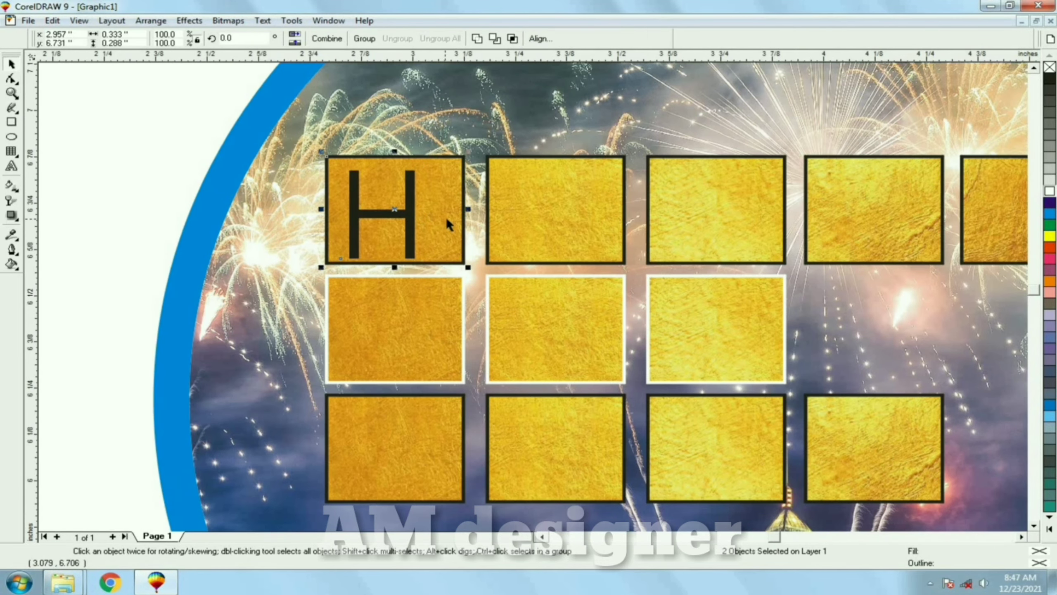
pyautogui.press('c')
pyautogui.press('Escape')
pyautogui.click(426, 209)
pyautogui.click(1050, 191)
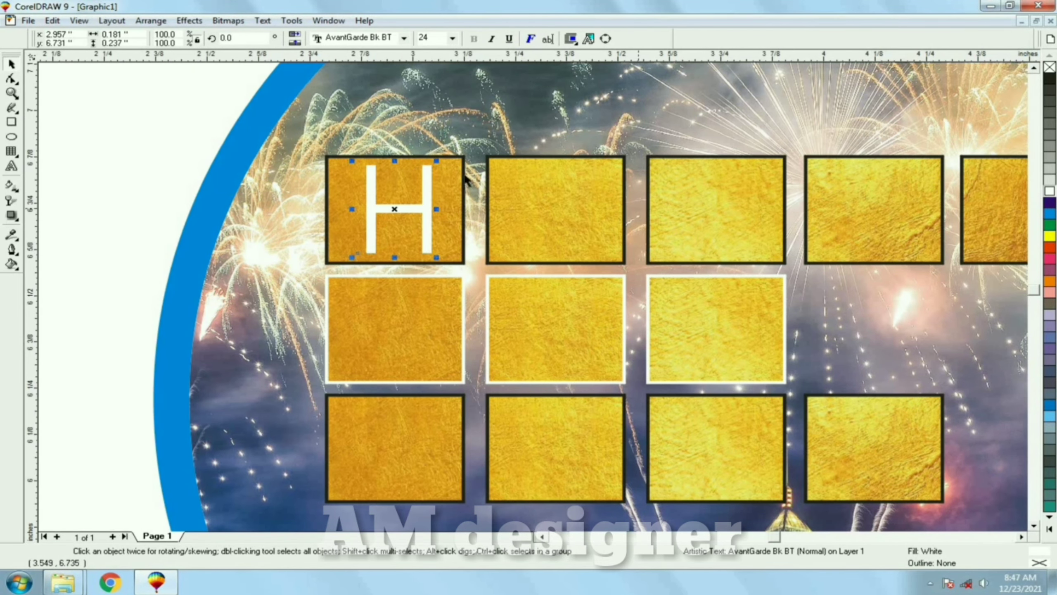
# Duplicate the white H, change the copy to A, and centre it in the second top-row box
pyautogui.moveTo(426, 220); pyautogui.dragTo(534, 128)
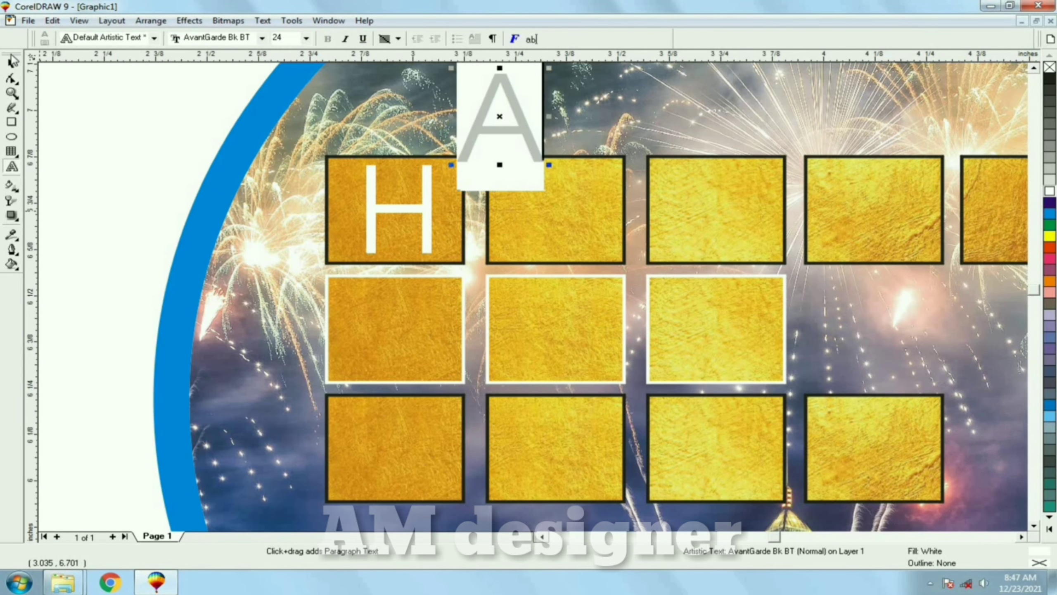
pyautogui.press('e')
pyautogui.press('c')
# Duplicate the letter A, change the copy to P, and centre it in the third top-row box
pyautogui.click(547, 217)
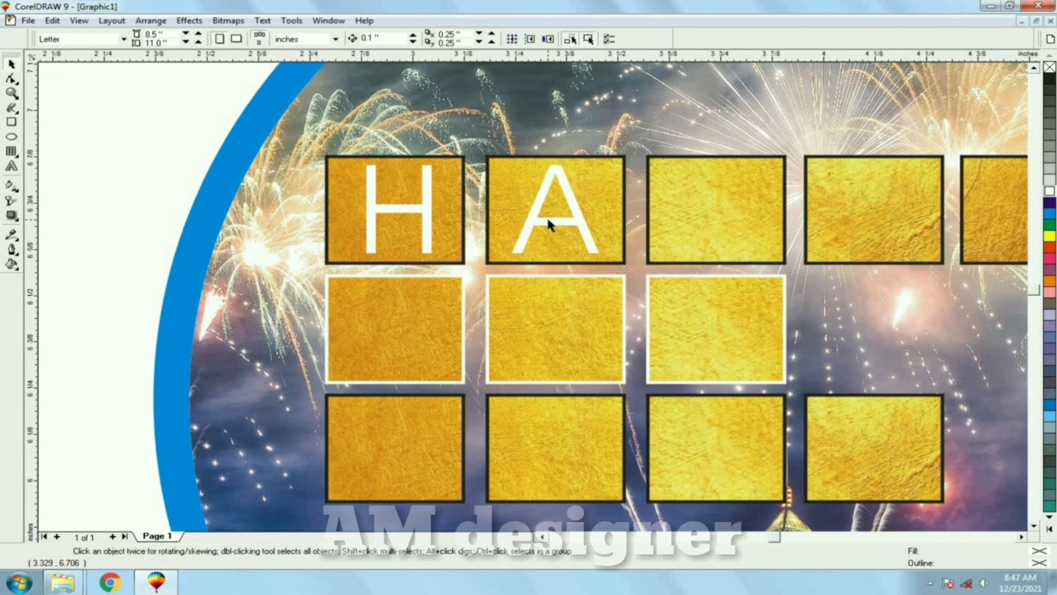
pyautogui.hotkey('ctrl', 'd')
pyautogui.press('F8')
pyautogui.press('BackSpace')
pyautogui.write('P')
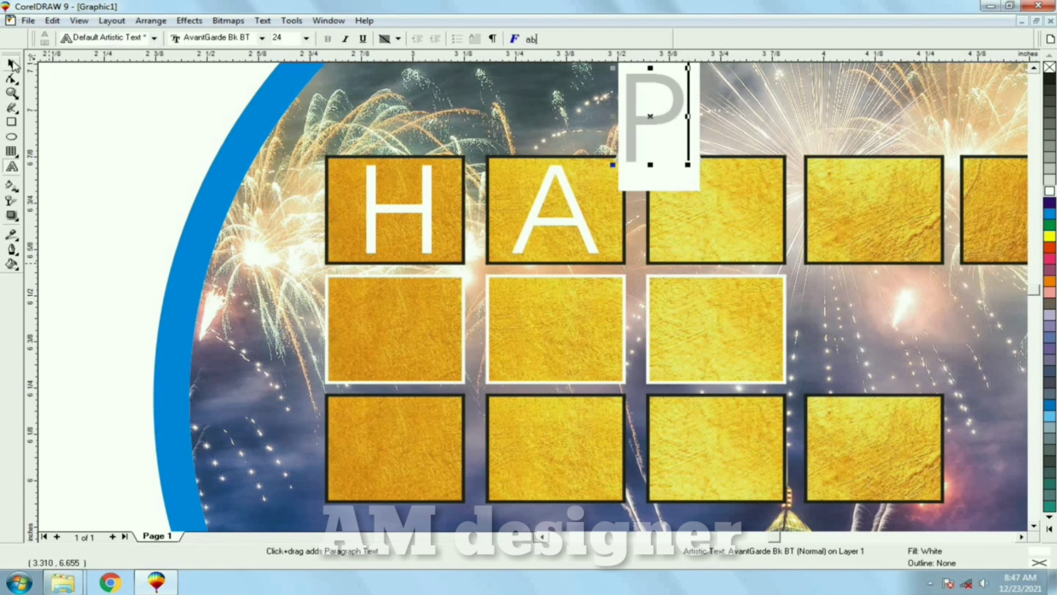
pyautogui.click(12, 64)
pyautogui.keyDown('shift'); pyautogui.click(761, 219); pyautogui.keyUp('shift')
pyautogui.press('e')
pyautogui.press('c')
pyautogui.click(153, 89)
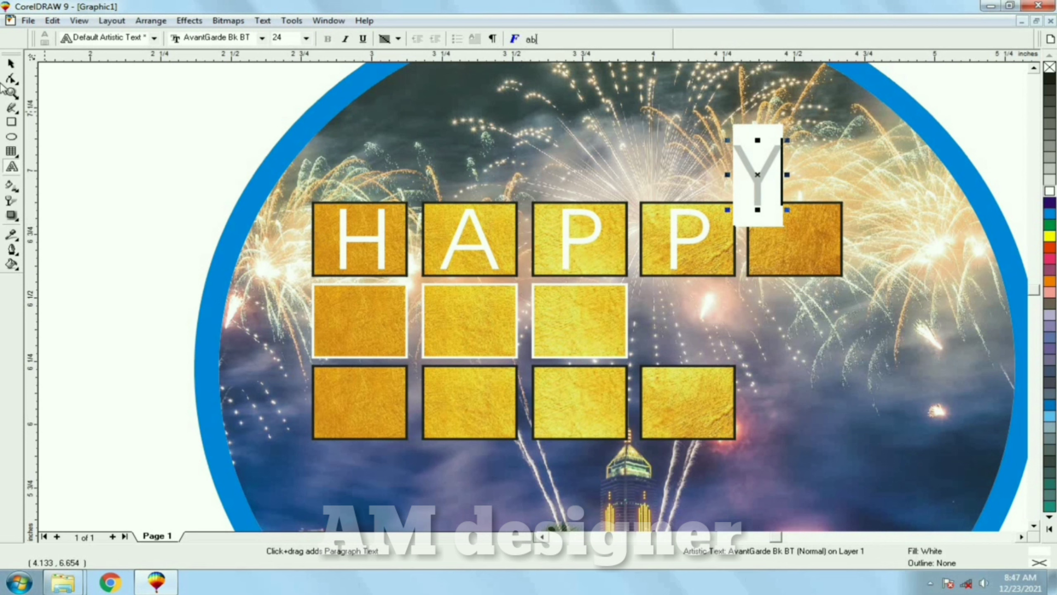
# Centre the white letter Y in the fifth top-row box to finish the word HAPPY
pyautogui.click(11, 63)
pyautogui.keyDown('shift'); pyautogui.click(801, 247); pyautogui.keyUp('shift')
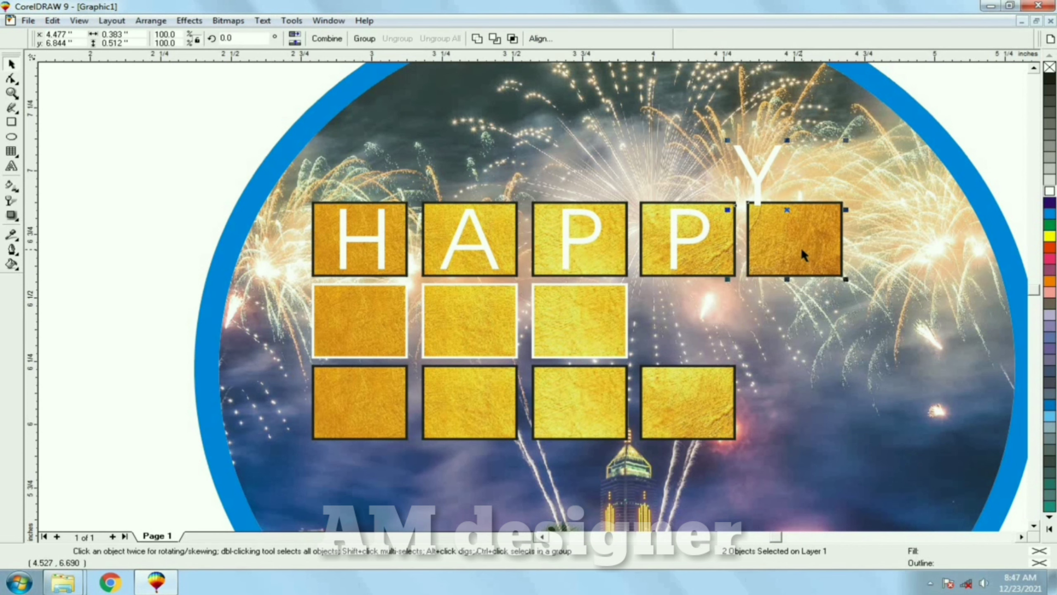
pyautogui.press('e')
pyautogui.press('c')
pyautogui.click(203, 146)
# Duplicate the letter H, change the copy to N, and centre it in the first box of the second row
pyautogui.scroll(1, 395, 296)
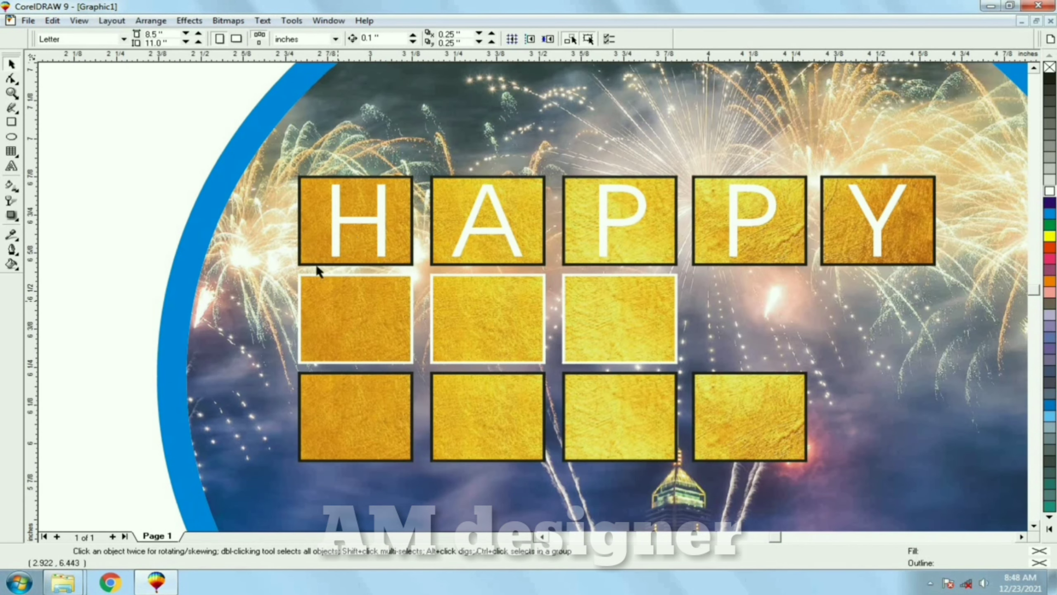
pyautogui.click(377, 224)
pyautogui.hotkey('ctrl', 'd')
pyautogui.press('F8')
pyautogui.press('BackSpace')
pyautogui.write('N')
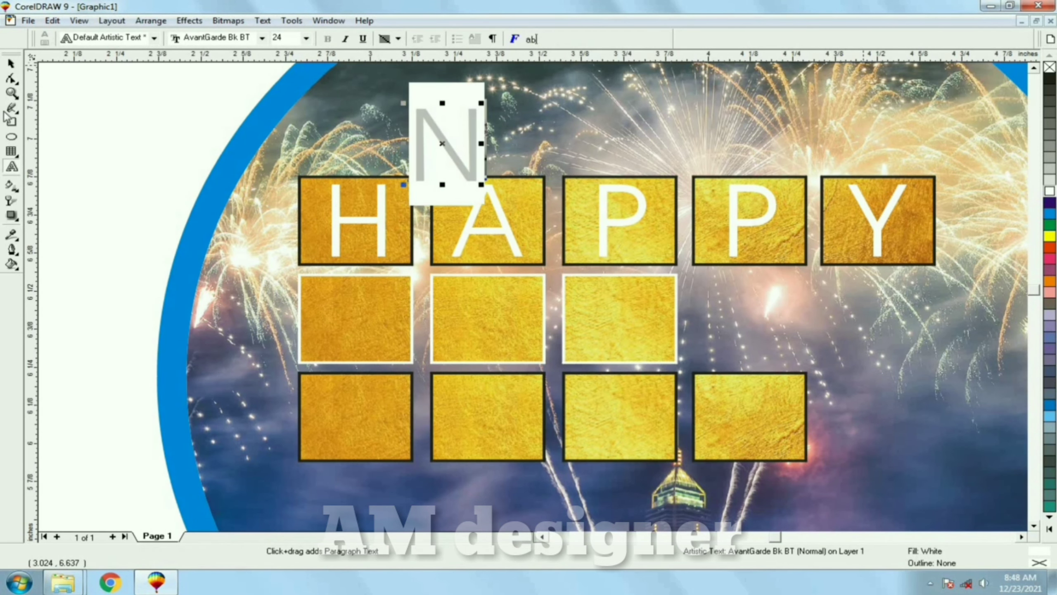
pyautogui.click(9, 64)
pyautogui.keyDown('shift'); pyautogui.click(351, 321); pyautogui.keyUp('shift')
pyautogui.press('e')
pyautogui.press('c')
pyautogui.press('Escape')
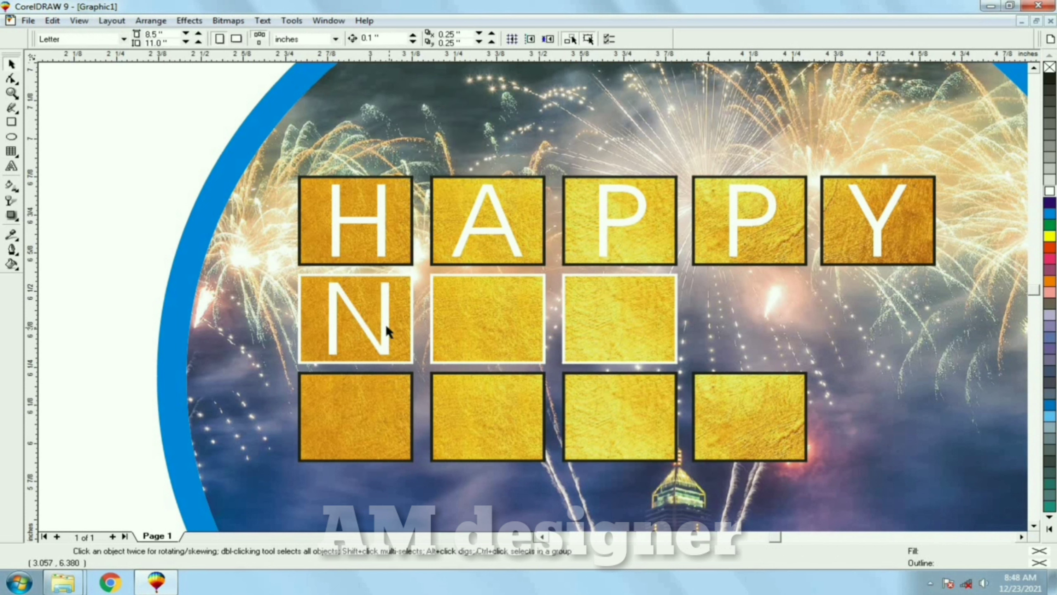
# Duplicate the letter N, change the copy to E, and centre it in the second box of the second row
pyautogui.click(377, 329)
pyautogui.hotkey('ctrl', 'd')
pyautogui.press('F8')
pyautogui.write('E')
pyautogui.hotkey('ctrl', 'space')
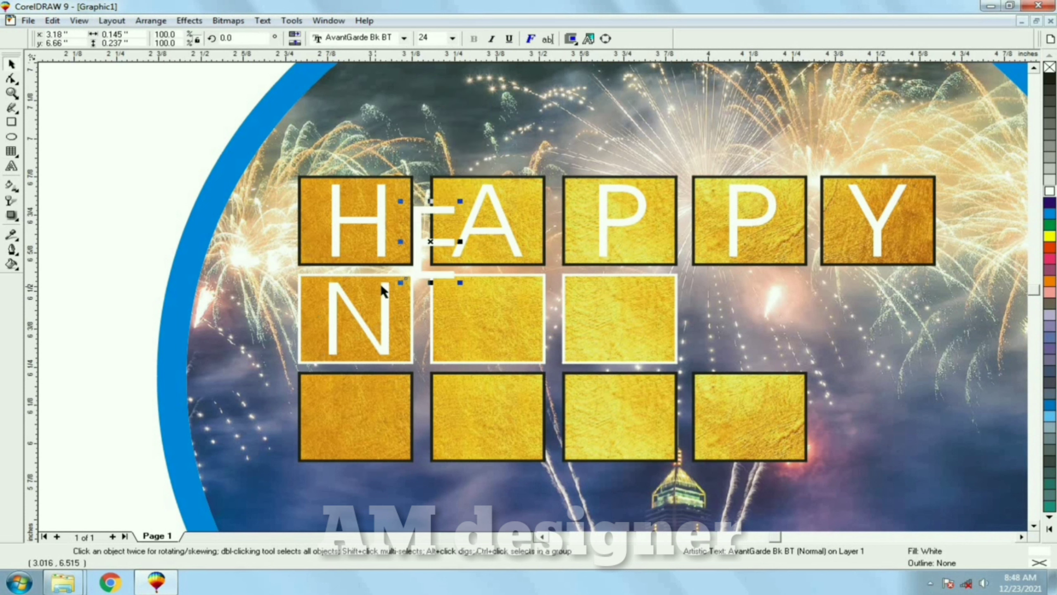
pyautogui.keyDown('shift'); pyautogui.click(479, 345); pyautogui.keyUp('shift')
pyautogui.press('e')
pyautogui.press('c')
pyautogui.press('Escape')
# Duplicate the letter E, change the copy to W, and centre it in the third box of the second row
pyautogui.click(501, 335)
pyautogui.hotkey('ctrl', 'd')
pyautogui.press('F8')
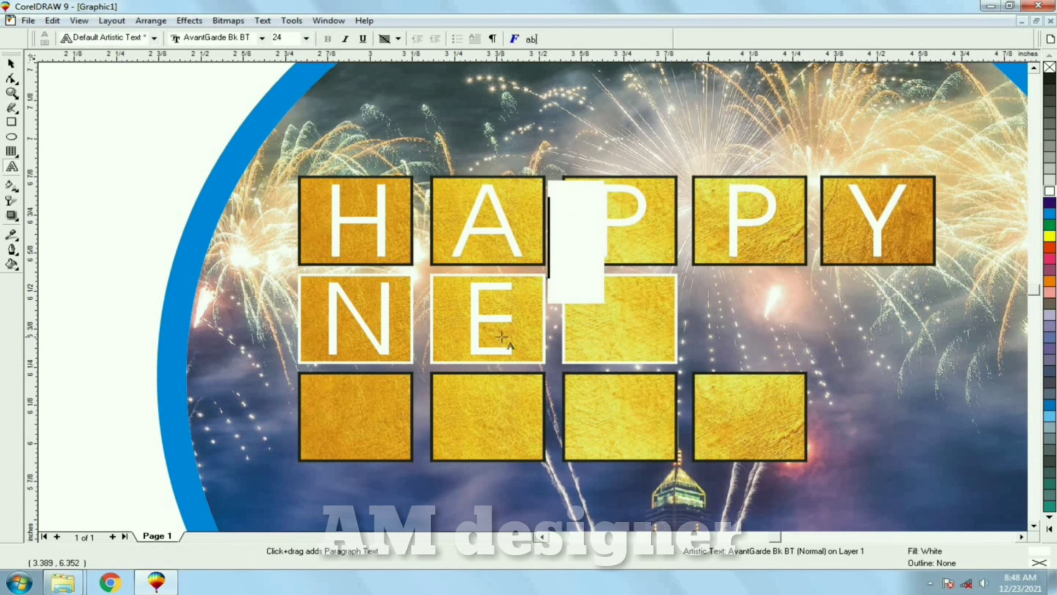
pyautogui.write('W')
pyautogui.hotkey('ctrl', 'space')
pyautogui.keyDown('shift'); pyautogui.click(598, 335); pyautogui.keyUp('shift')
pyautogui.press('e')
pyautogui.press('c')
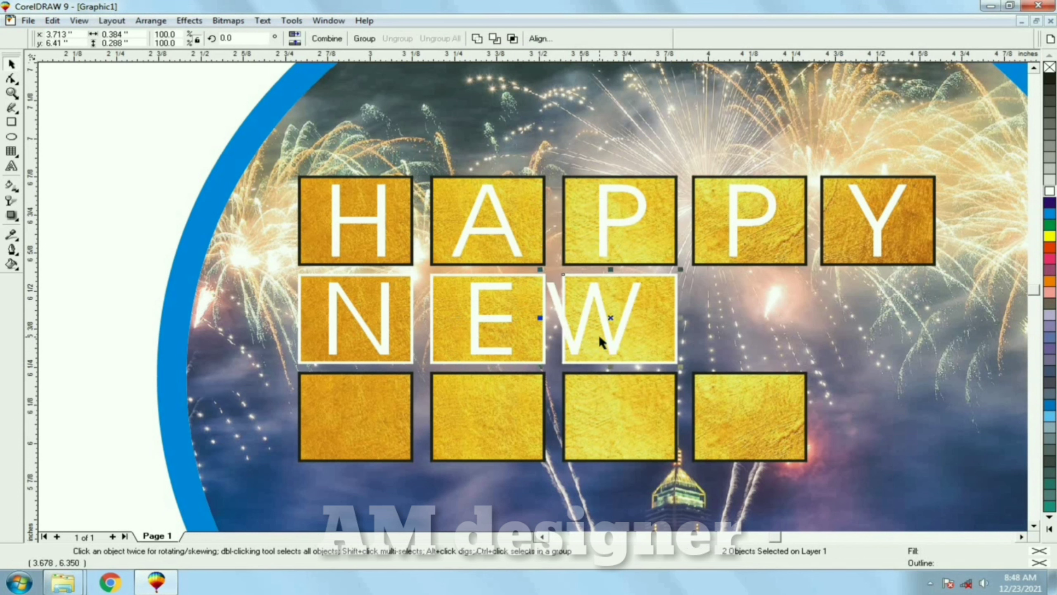
pyautogui.click(192, 135)
# Duplicate the letter N, change the copy to Y, and centre it in the first box of the third row
pyautogui.click(379, 345)
pyautogui.hotkey('ctrl', 'd')
pyautogui.press('F8')
pyautogui.press('BackSpace')
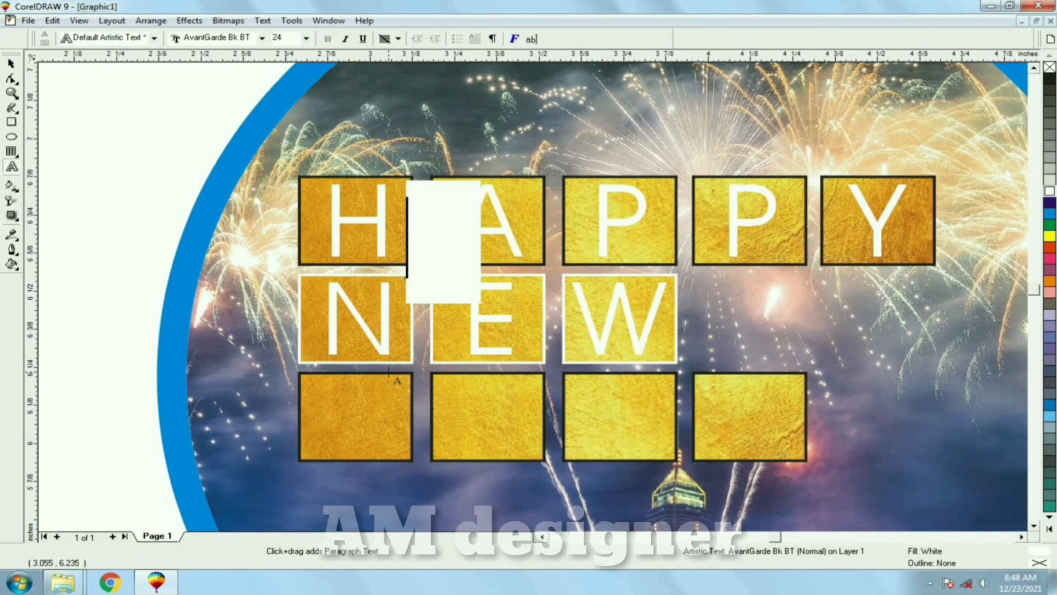
pyautogui.write('Y')
pyautogui.hotkey('ctrl', 'space')
pyautogui.keyDown('shift'); pyautogui.click(320, 414); pyautogui.keyUp('shift')
pyautogui.press('e')
pyautogui.press('c')
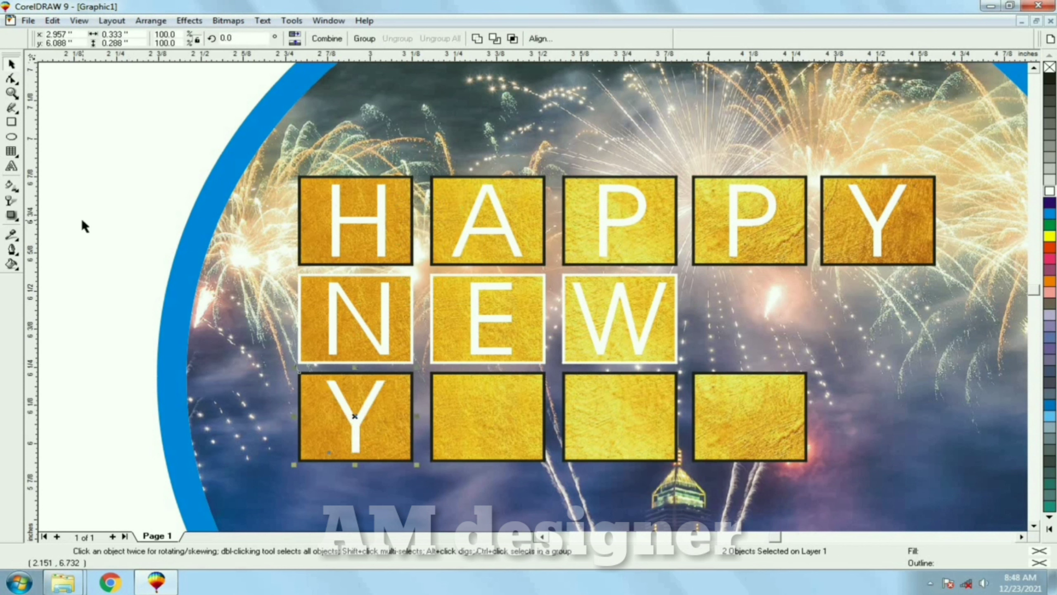
pyautogui.click(85, 226)
# Duplicate the third-row Y, change the copy to E, and centre it in the second box of the third row
pyautogui.click(366, 416)
pyautogui.press('F8')
pyautogui.click(368, 427)
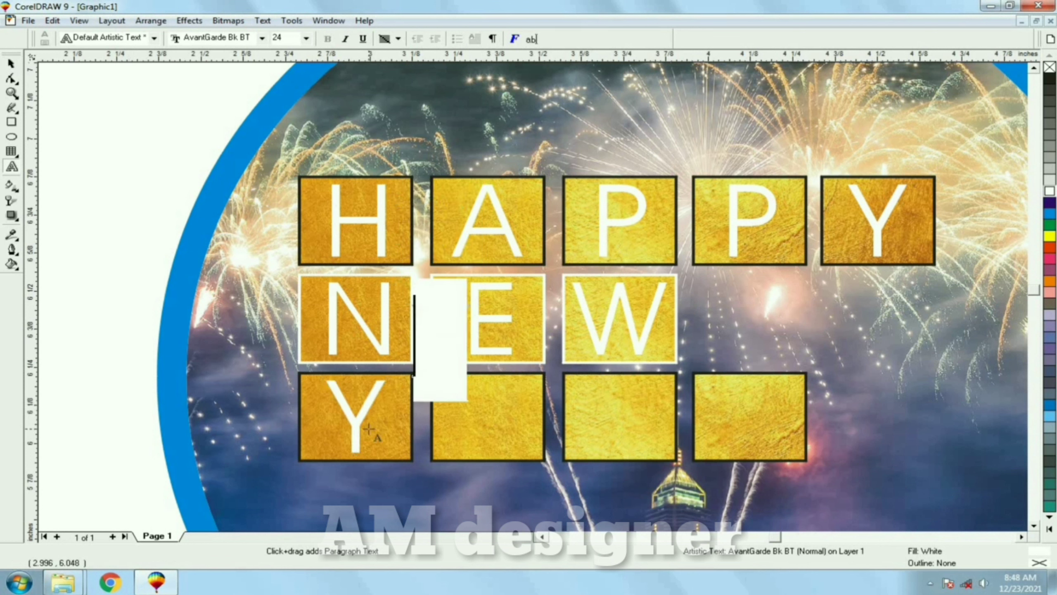
pyautogui.write('E')
pyautogui.hotkey('ctrl', 'space')
pyautogui.keyDown('shift'); pyautogui.click(495, 406); pyautogui.keyUp('shift')
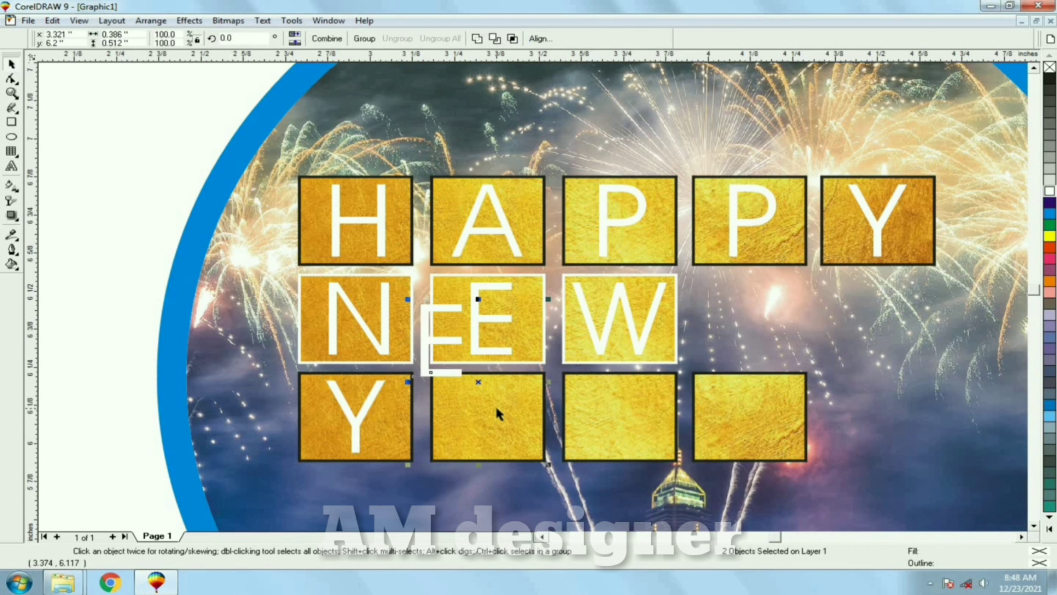
pyautogui.press('e')
pyautogui.press('c')
pyautogui.click(146, 284)
# Duplicate the third-row E, change the copy to A, and centre it in the third box of the third row
pyautogui.click(495, 414)
pyautogui.hotkey('ctrl', 'd')
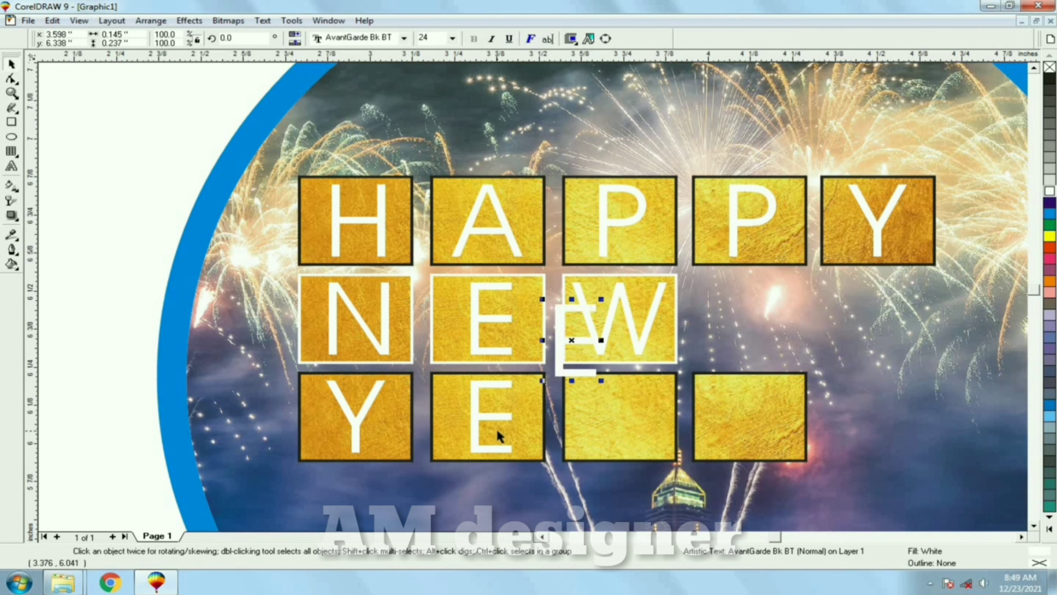
pyautogui.press('F8')
pyautogui.write('A')
pyautogui.hotkey('ctrl', 'space')
pyautogui.keyDown('shift'); pyautogui.click(656, 429); pyautogui.keyUp('shift')
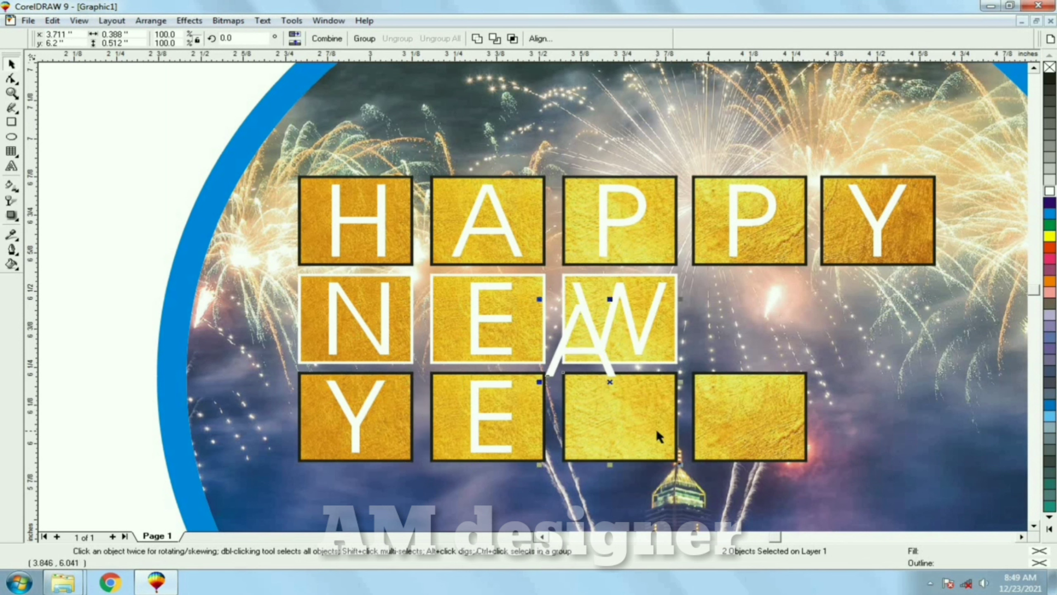
pyautogui.press('e')
pyautogui.press('c')
pyautogui.click(142, 170)
# Duplicate the third-row A, change the copy to R, and centre it in the fourth box of the third row
pyautogui.click(636, 431)
pyautogui.hotkey('ctrl', 'd')
pyautogui.press('F8')
pyautogui.press('BackSpace')
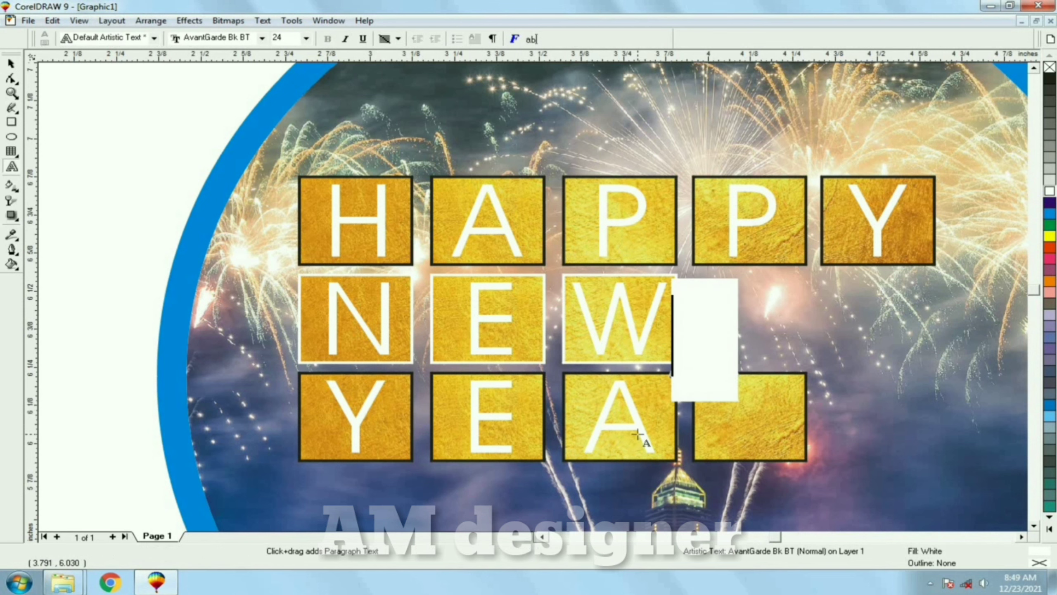
pyautogui.write('R')
pyautogui.hotkey('ctrl', 'space')
pyautogui.keyDown('shift'); pyautogui.click(736, 428); pyautogui.keyUp('shift')
pyautogui.press('e')
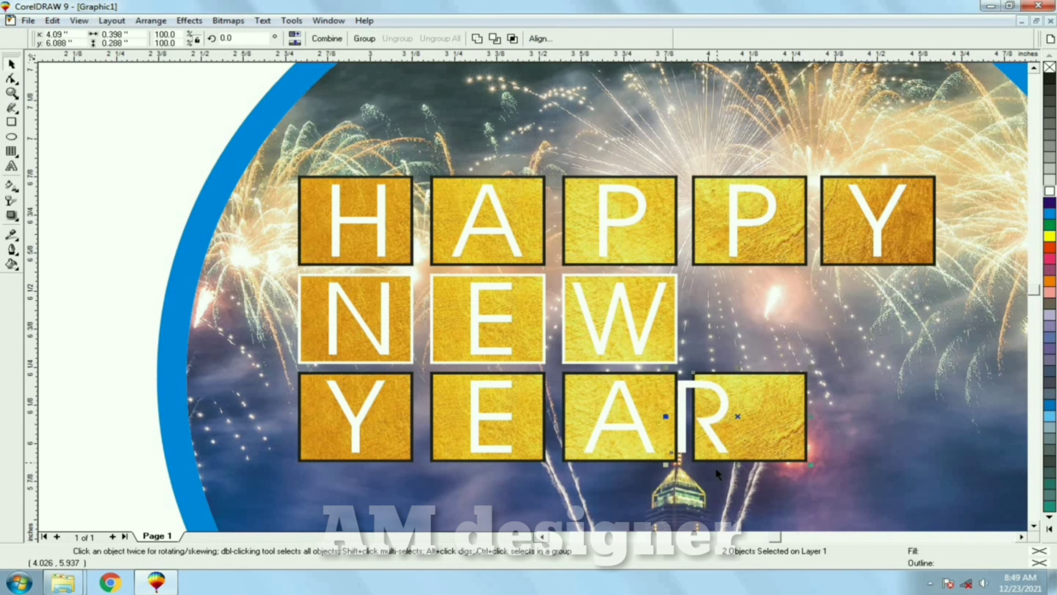
pyautogui.press('c')
pyautogui.click(150, 174)
pyautogui.press('F4')
pyautogui.scroll(2, 361, 239)
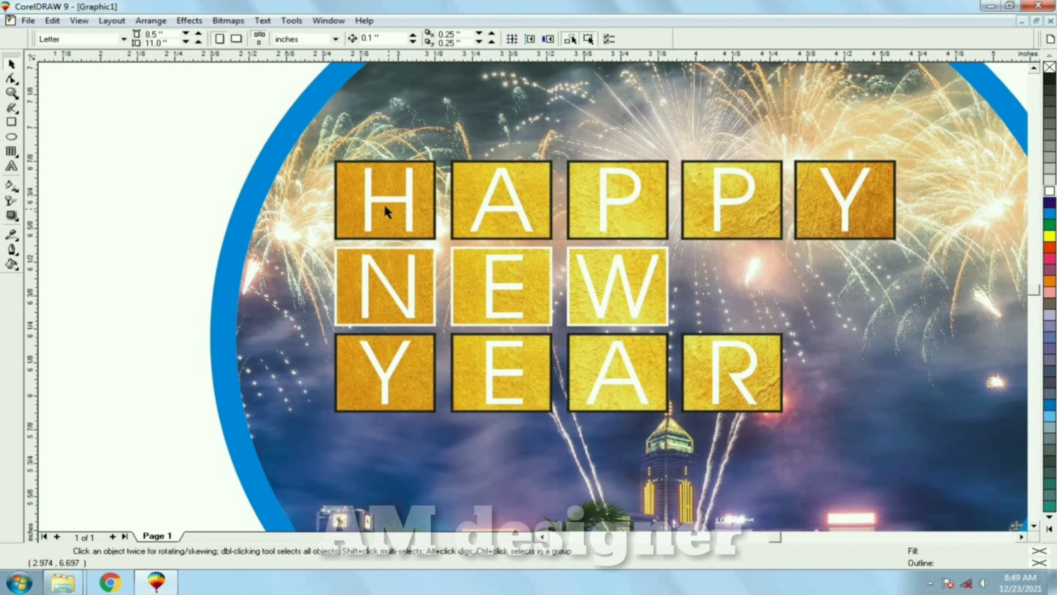
pyautogui.click(384, 204)
pyautogui.keyDown('shift'); pyautogui.click(480, 220); pyautogui.keyUp('shift')
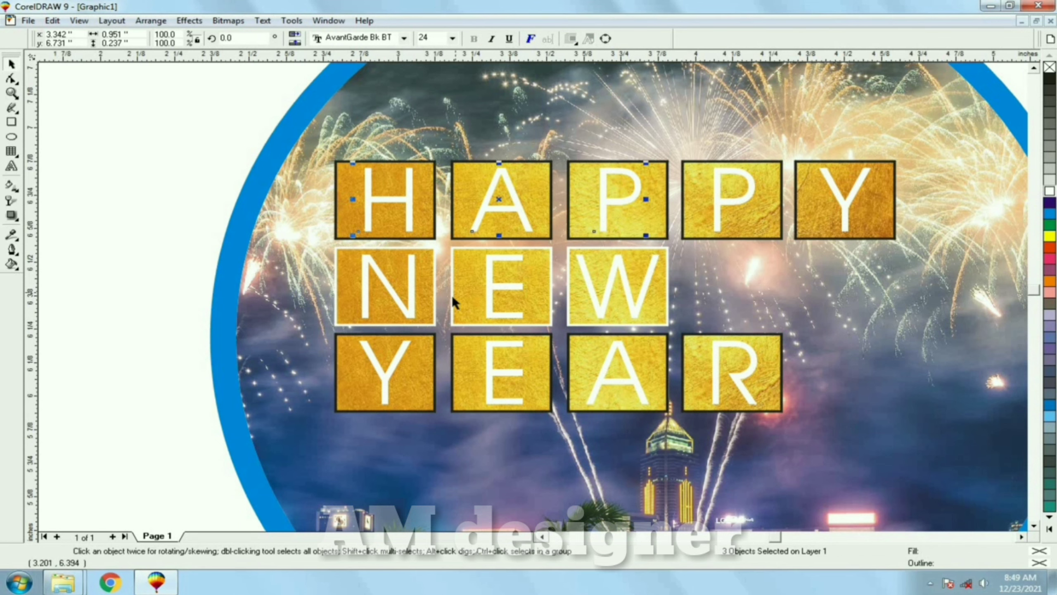
# Give all the boxes and letters of HAPPY NEW YEAR a black outline
pyautogui.press('F4')
pyautogui.moveTo(293, 144); pyautogui.dragTo(682, 373)
pyautogui.rightClick(1050, 81)
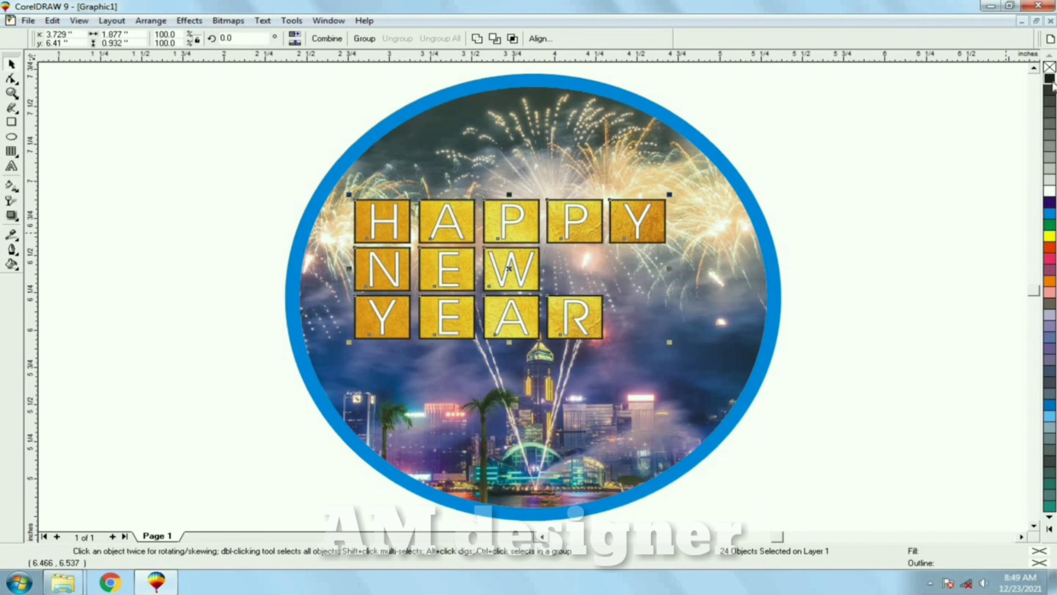
pyautogui.click(916, 216)
pyautogui.scroll(1, 603, 271)
pyautogui.scroll(-1, 666, 294)
pyautogui.scroll(2, 603, 283)
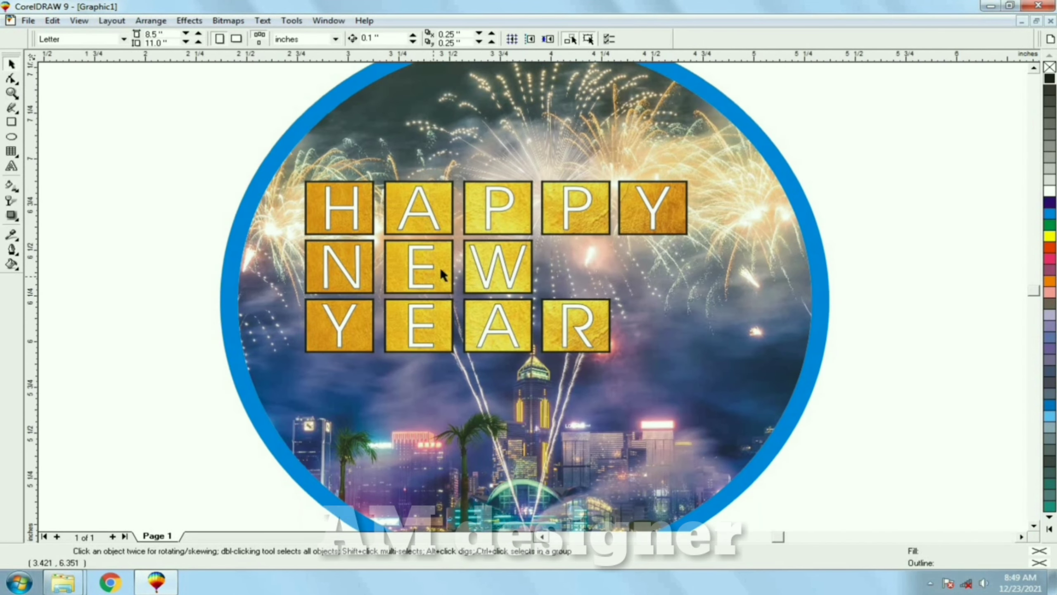
# Give the three gold boxes of the word NEW a red outline
pyautogui.click(489, 288)
pyautogui.keyDown('shift'); pyautogui.click(445, 287); pyautogui.keyUp('shift')
pyautogui.keyDown('shift'); pyautogui.click(371, 285); pyautogui.keyUp('shift')
pyautogui.rightClick(1049, 248)
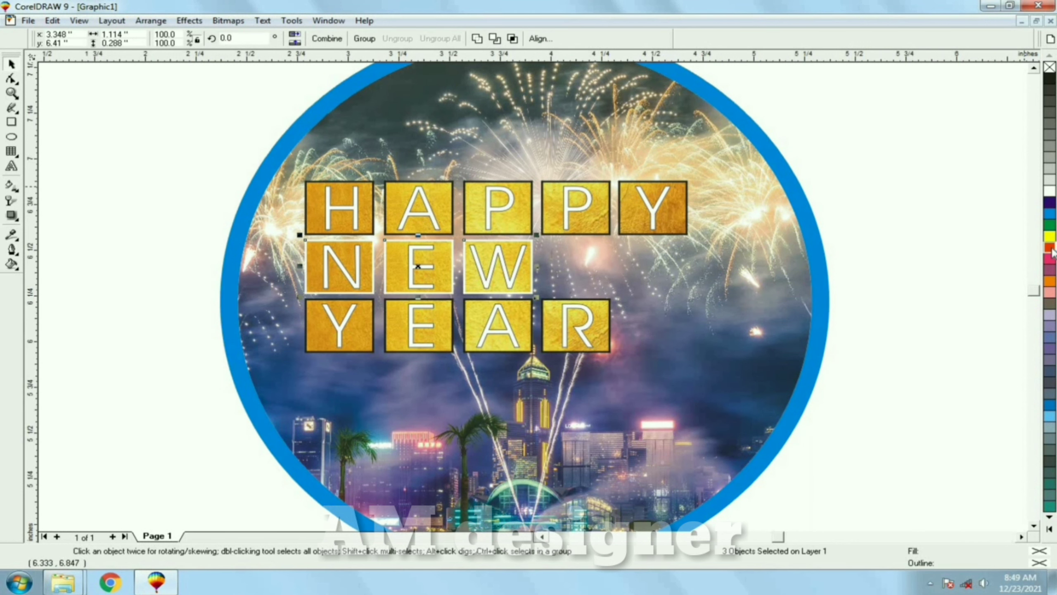
pyautogui.press('Escape')
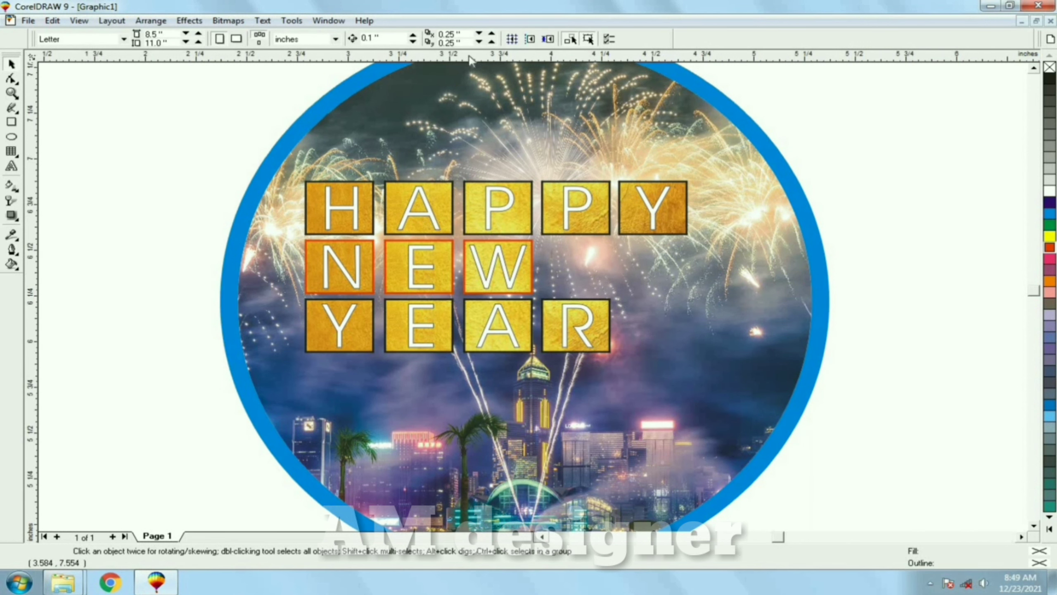
# Add the artistic text ADVANCE above the HAPPY row
pyautogui.scroll(1, 469, 60)
pyautogui.click(11, 166)
pyautogui.click(416, 151)
pyautogui.write('ADB')
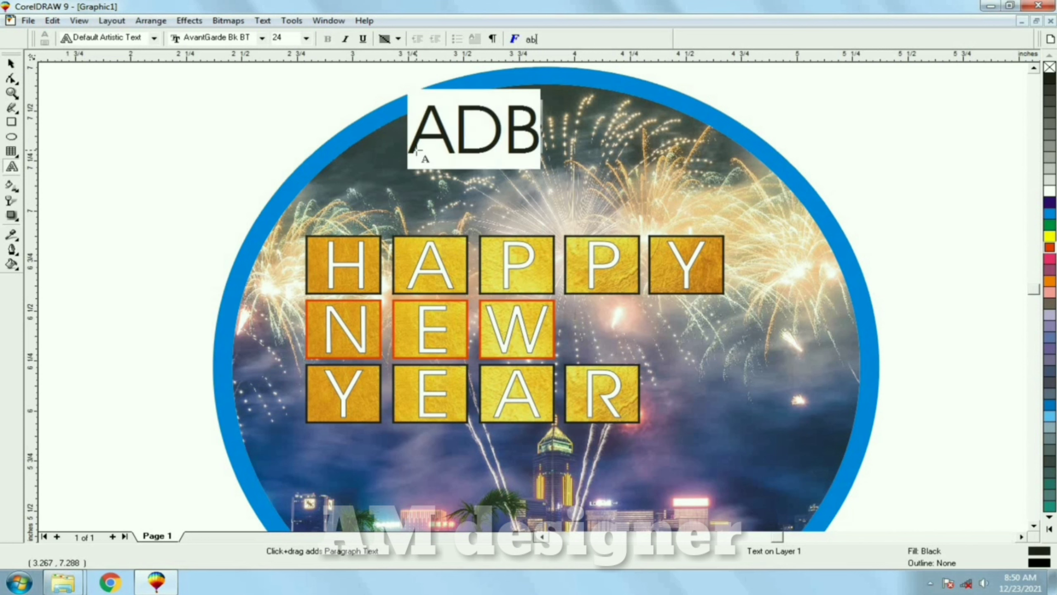
pyautogui.press('BackSpace')
pyautogui.write('VANCE')
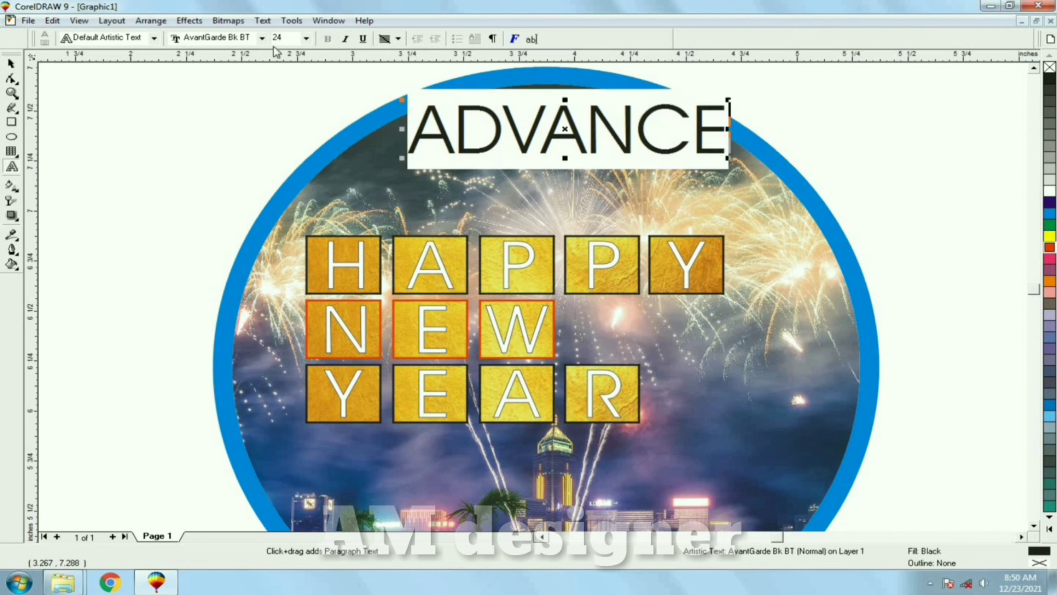
# Set the ADVANCE text to the AlQalam Irzan font and underline it
pyautogui.hotkey('ctrl', 'a')
pyautogui.click(261, 38)
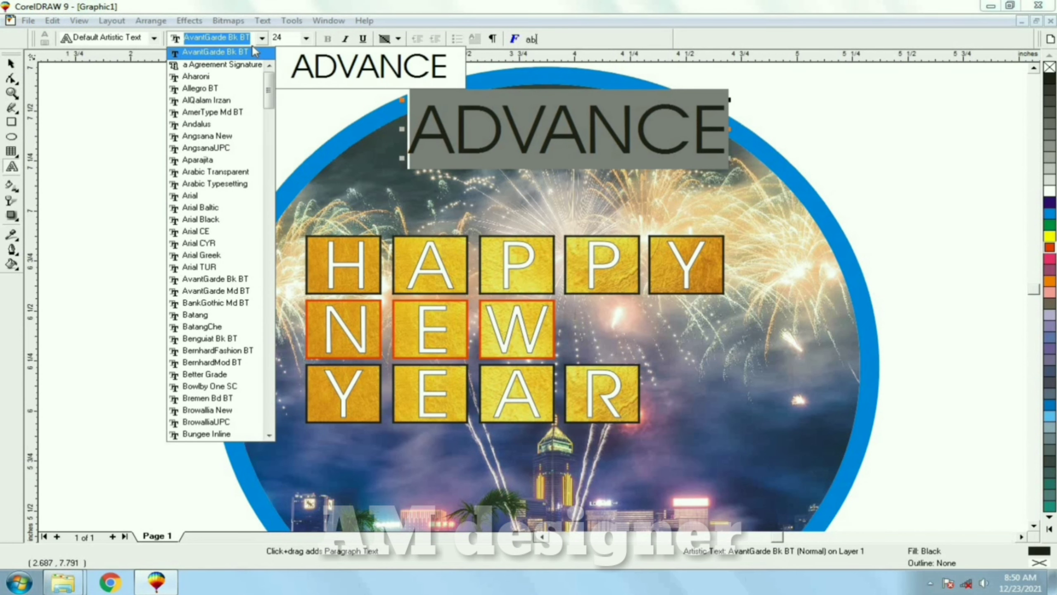
pyautogui.press('Down')
pyautogui.press('Down')
pyautogui.press('Down')
pyautogui.press('Down')
pyautogui.press('Return')
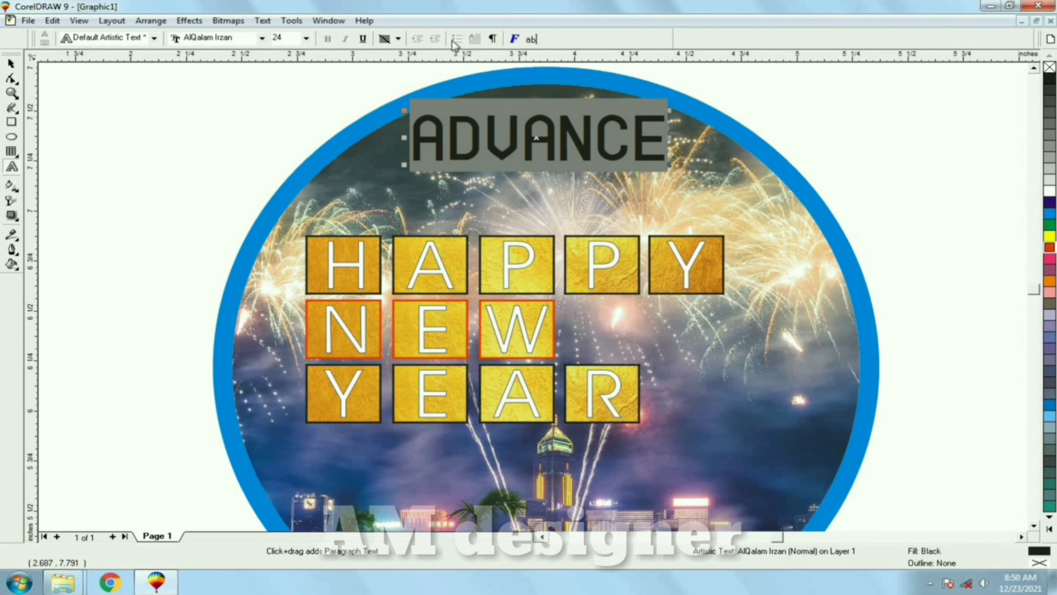
pyautogui.click(362, 39)
# Centre the ADVANCE text horizontally on the circle, align it to the top, and nudge it down towards the HAPPY row
pyautogui.click(11, 63)
pyautogui.keyDown('shift'); pyautogui.click(662, 196); pyautogui.keyUp('shift')
pyautogui.press('c')
pyautogui.press('e')
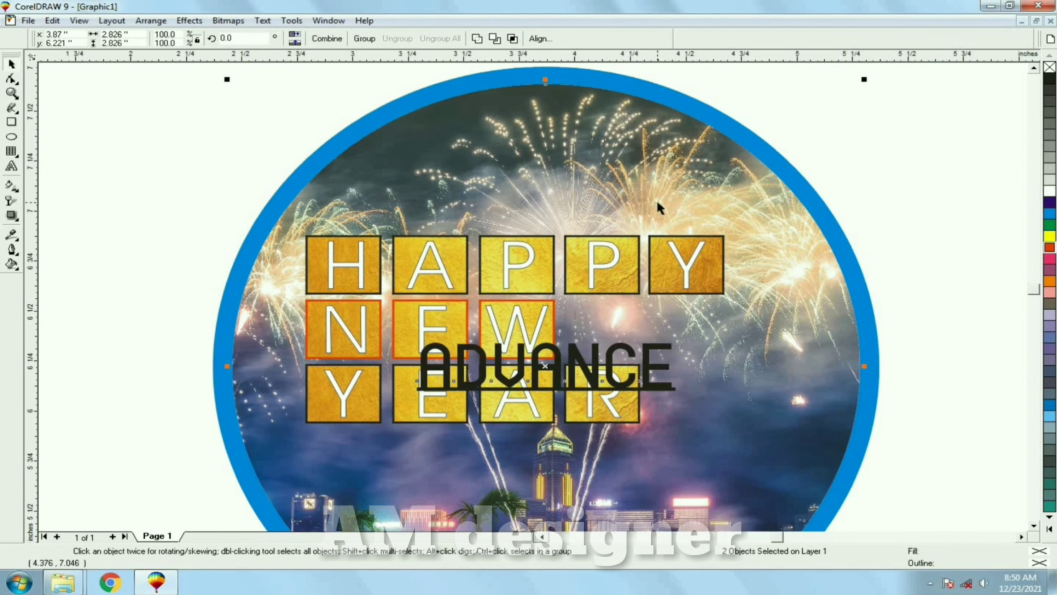
pyautogui.press('t')
pyautogui.click(764, 132)
pyautogui.click(658, 110)
pyautogui.press('Down')
pyautogui.press('Down')
pyautogui.press('Down')
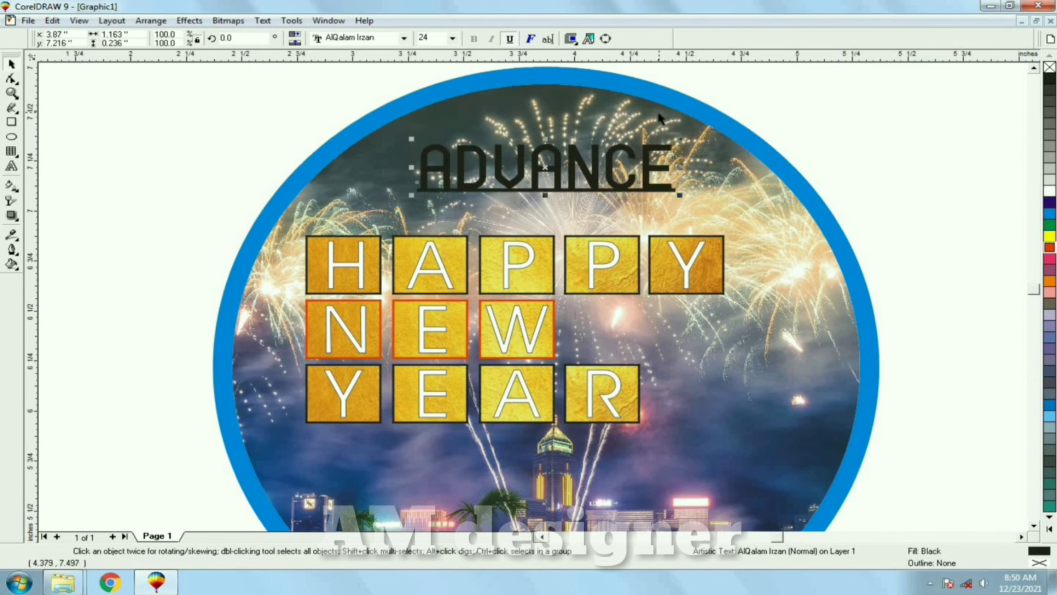
pyautogui.press('Down')
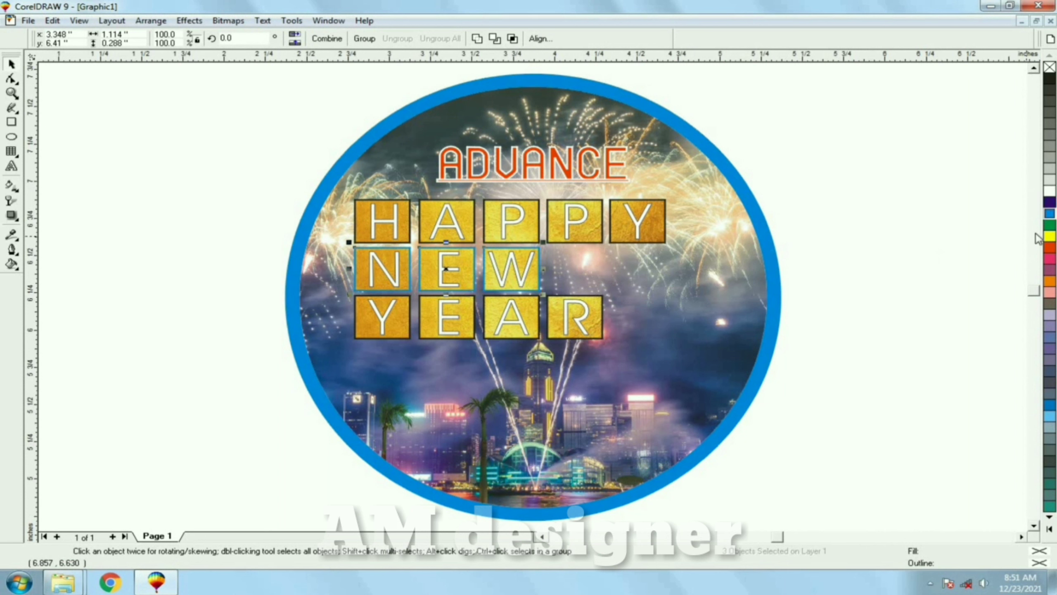
# Draw a circle about 0.89 inches wide beside the YEAR row, filled black with no outline, and adjust its position
pyautogui.click(988, 264)
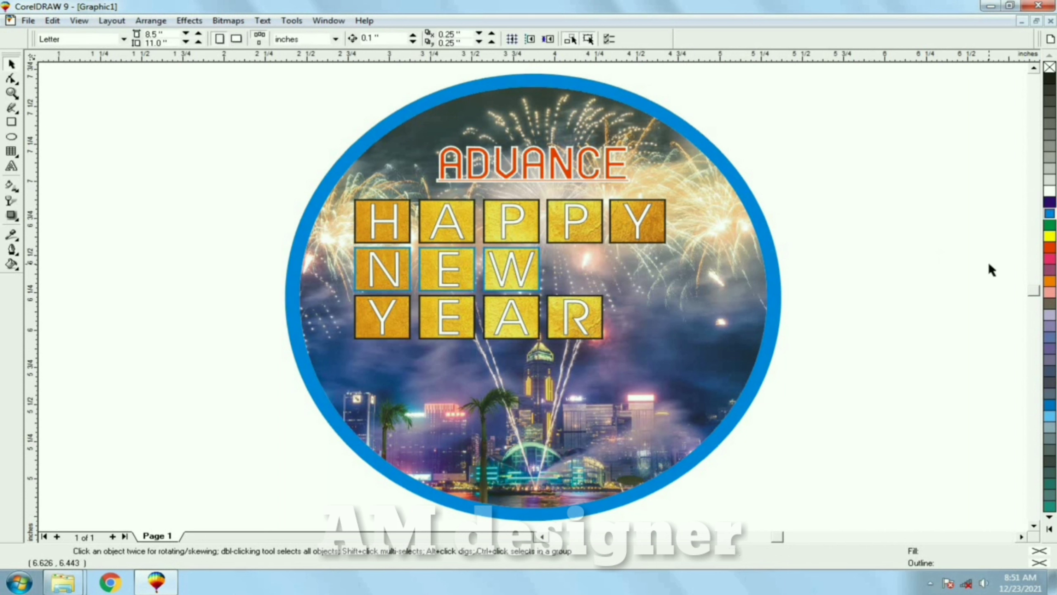
pyautogui.click(12, 137)
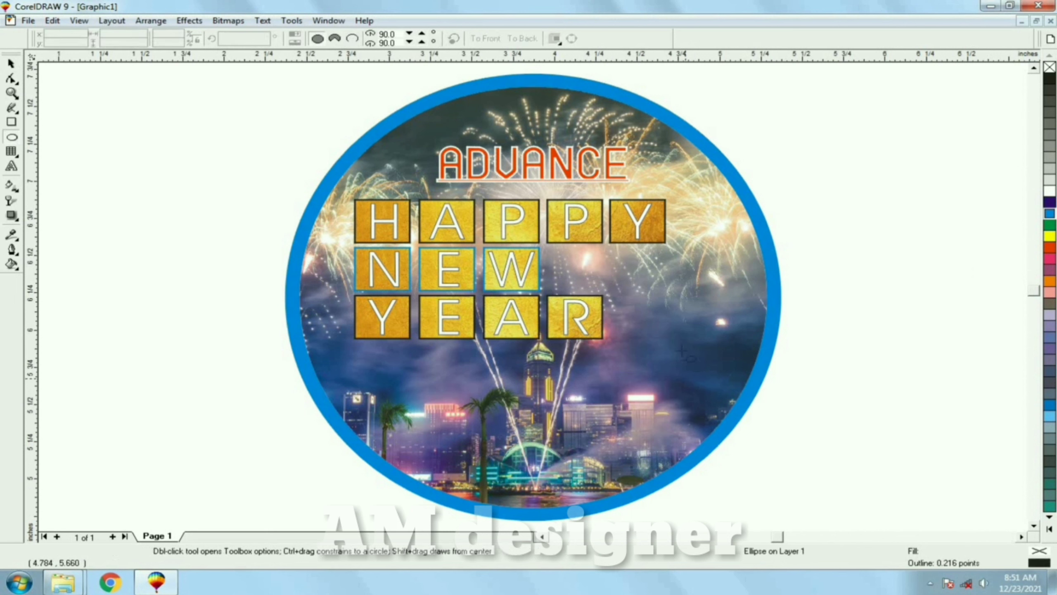
pyautogui.moveTo(609, 249); pyautogui.dragTo(767, 391)
pyautogui.press('space')
pyautogui.click(1049, 80)
pyautogui.rightClick(1049, 67)
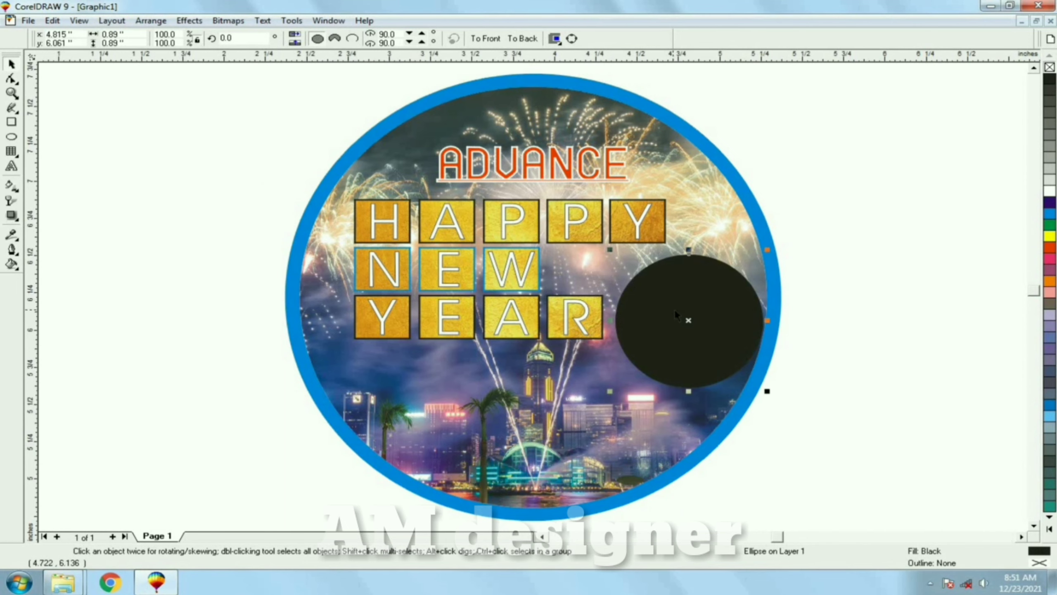
pyautogui.scroll(2, 674, 309)
pyautogui.press('Left')
pyautogui.press('Up')
pyautogui.moveTo(701, 313); pyautogui.dragTo(733, 332)
# Give the black circle a 2-point outline and colour it red
pyautogui.rightClick(1049, 190)
pyautogui.press('F12')
pyautogui.moveTo(419, 217); pyautogui.dragTo(359, 236)
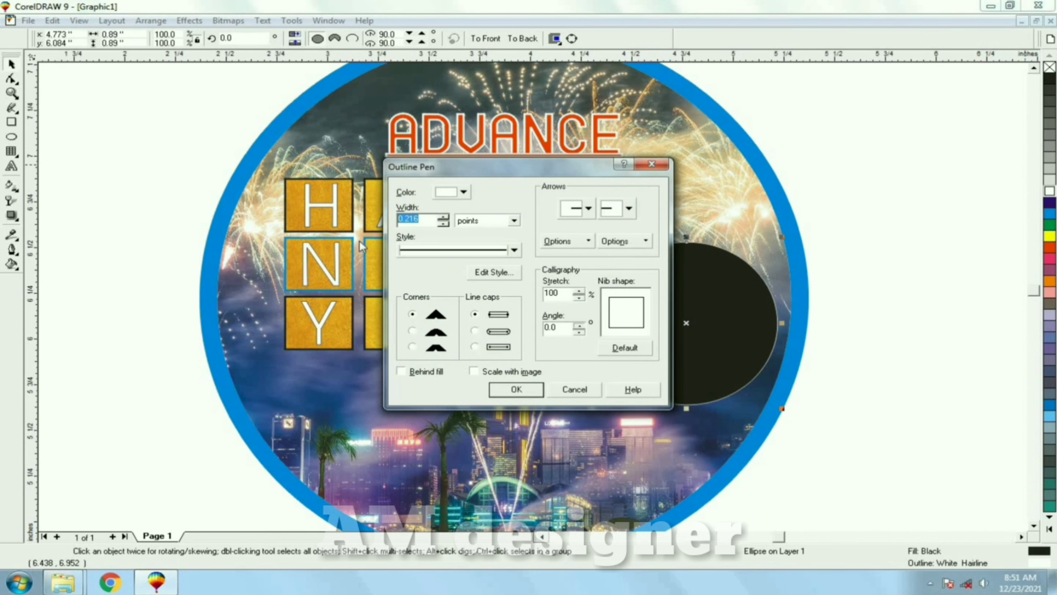
pyautogui.write('2')
pyautogui.press('Return')
pyautogui.press('F4')
pyautogui.click(858, 294)
pyautogui.press('Tab')
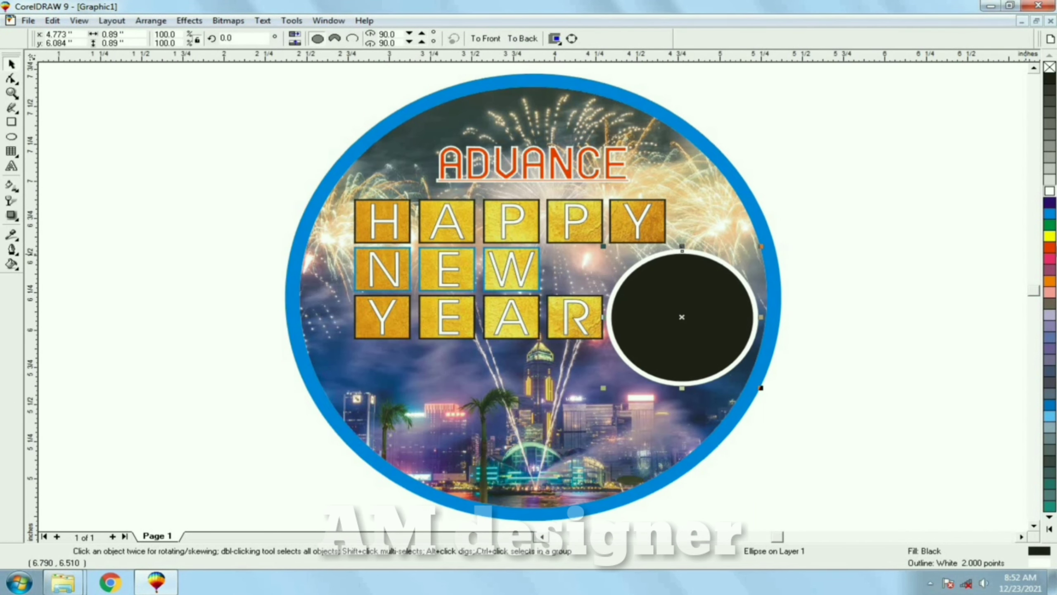
pyautogui.rightClick(1050, 248)
pyautogui.click(898, 316)
# Recolour the outlines of the three NEW boxes red to match the black circle's ring
pyautogui.click(406, 278)
pyautogui.keyDown('shift'); pyautogui.click(458, 292); pyautogui.keyUp('shift')
pyautogui.keyDown('shift'); pyautogui.click(493, 290); pyautogui.keyUp('shift')
pyautogui.rightClick(1049, 248)
pyautogui.click(950, 288)
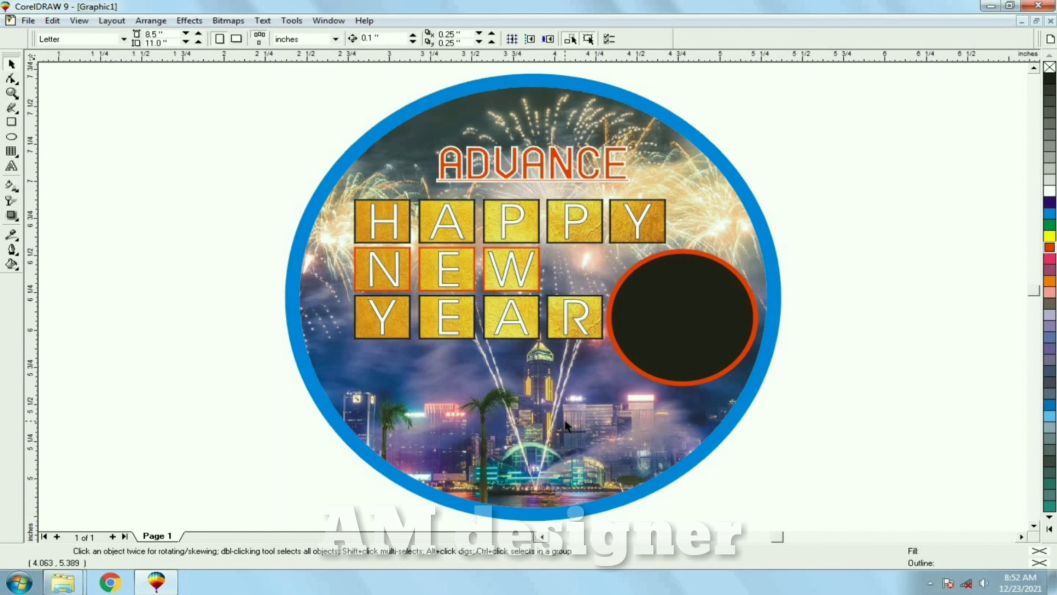
# Add the artistic text 2022 below the YEAR row in the KR Birthday Numbers font
pyautogui.press('F8')
pyautogui.click(373, 394)
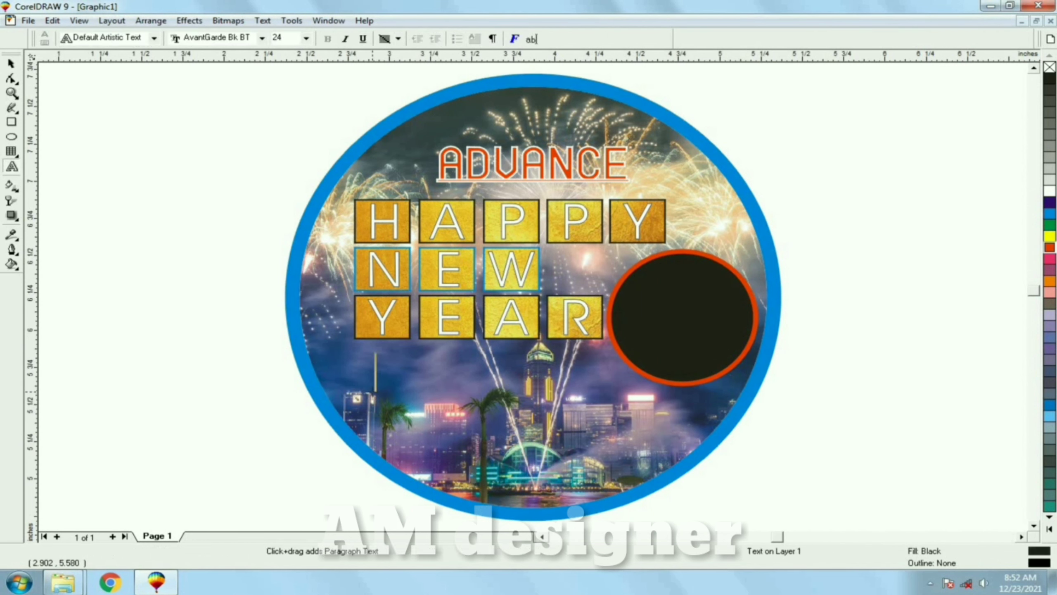
pyautogui.write('2022')
pyautogui.doubleClick(377, 374)
pyautogui.click(263, 38)
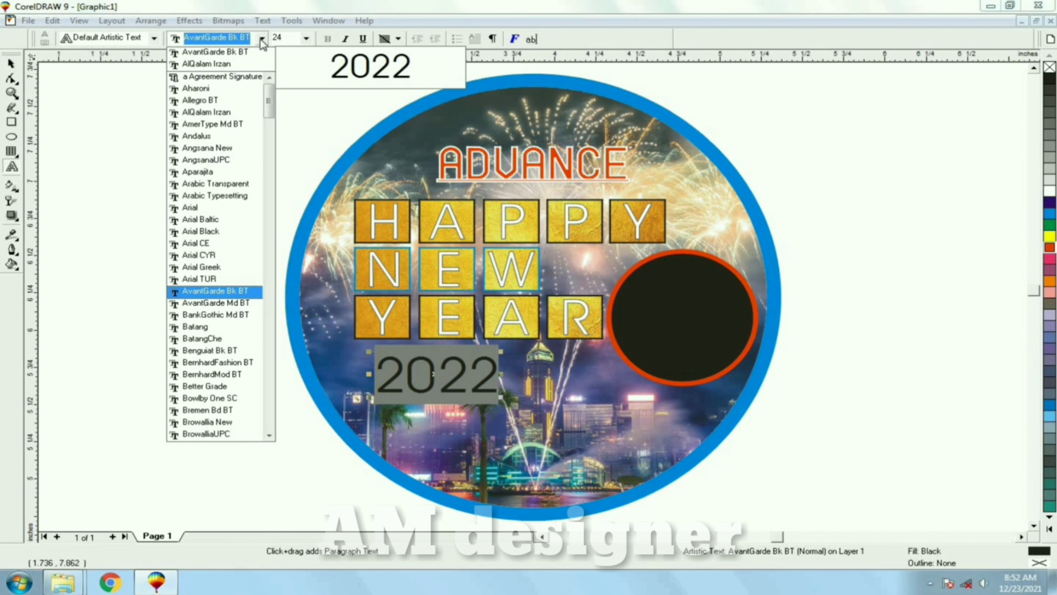
pyautogui.write('KR Birthday Number')
pyautogui.press('Return')
pyautogui.click(12, 63)
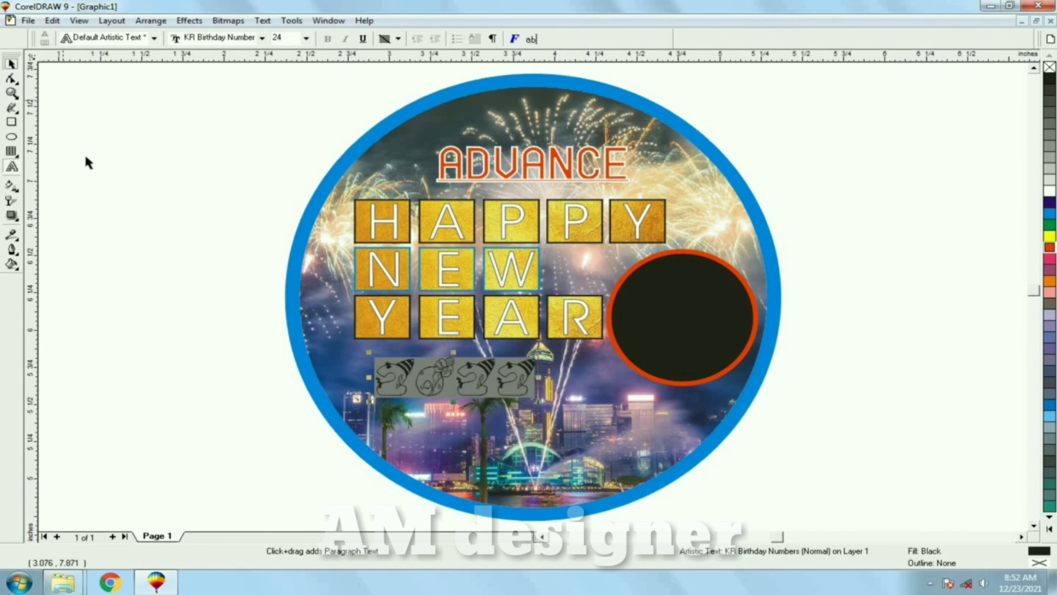
# Underline the 2022 text, fill it white, shrink it to about 18 points, and centre it in the black circle
pyautogui.scroll(1, 413, 367)
pyautogui.moveTo(466, 384); pyautogui.dragTo(753, 307)
pyautogui.click(509, 39)
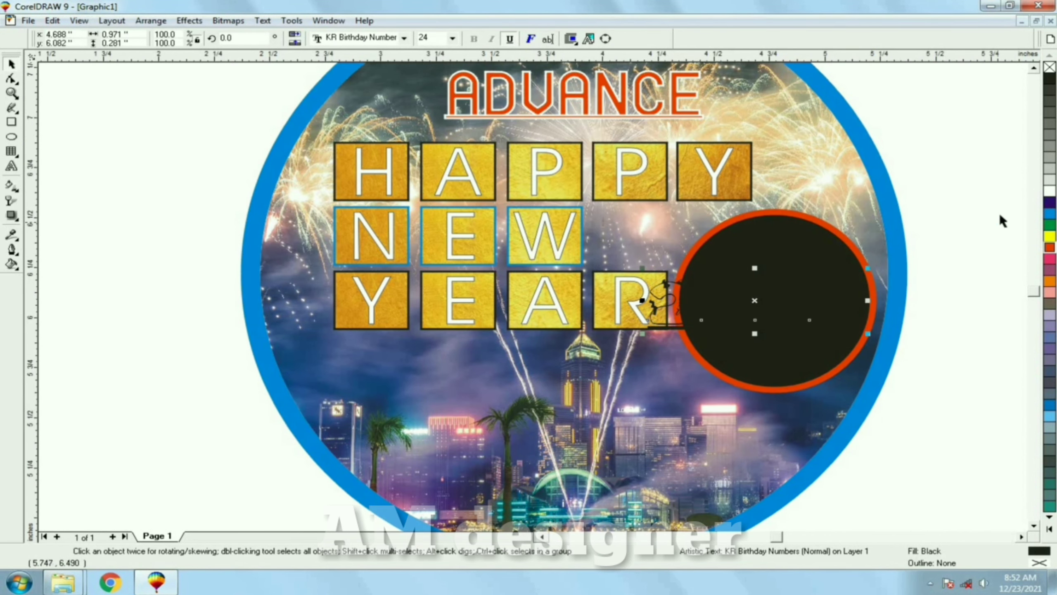
pyautogui.click(1049, 191)
pyautogui.moveTo(642, 333); pyautogui.dragTo(695, 318)
pyautogui.scroll(4, 846, 302)
pyautogui.moveTo(836, 242); pyautogui.dragTo(826, 259)
pyautogui.press('F4')
pyautogui.scroll(2, 757, 284)
pyautogui.keyDown('shift'); pyautogui.click(690, 262); pyautogui.keyUp('shift')
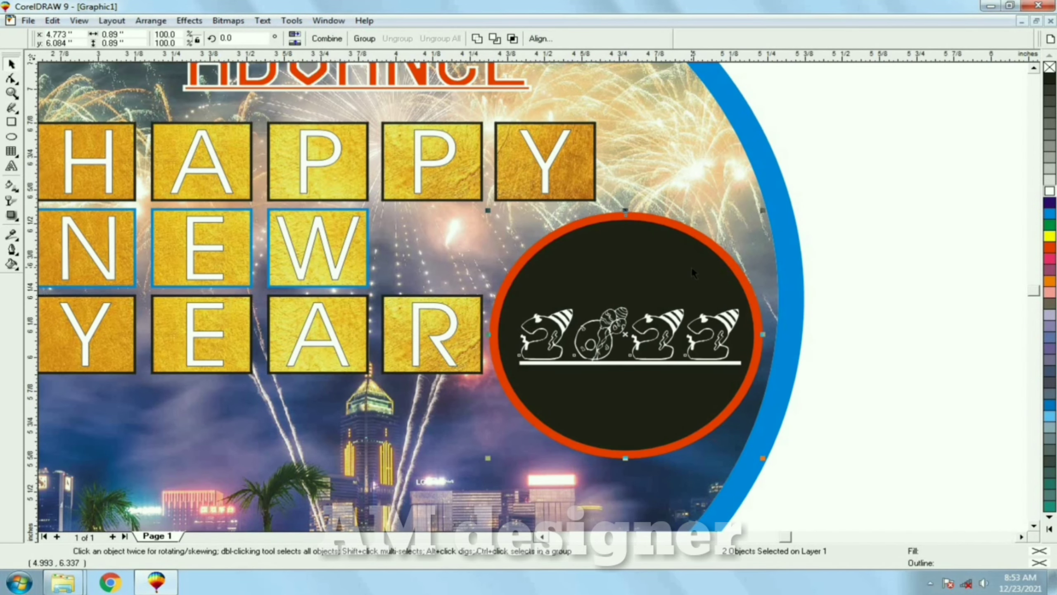
pyautogui.click(924, 348)
pyautogui.press('F4')
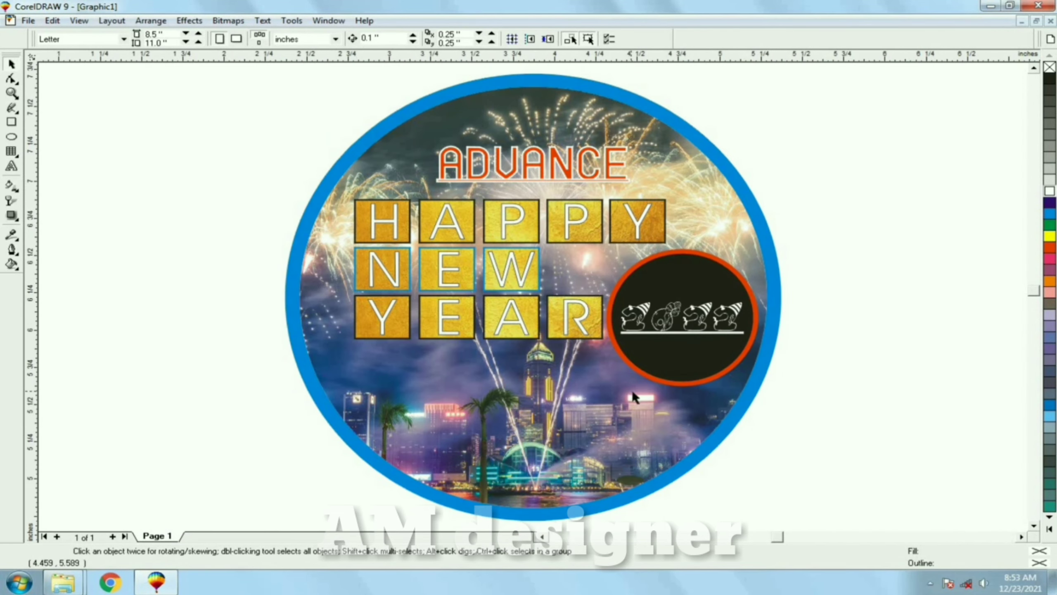
# Import the gold texture picture into the drawing for the 2022 text
pyautogui.hotkey('ctrl', 'i')
pyautogui.click(627, 267)
pyautogui.click(627, 267)
pyautogui.doubleClick(452, 227)
pyautogui.scroll(-2, 641, 207)
pyautogui.click(642, 208)
pyautogui.moveTo(800, 241); pyautogui.dragTo(540, 228)
pyautogui.press('F4')
# PowerClip the gold texture inside the 2022 text
pyautogui.scroll(1, 479, 275)
pyautogui.click(185, 20)
pyautogui.click(366, 120)
pyautogui.scroll(2, 458, 342)
pyautogui.click(418, 325)
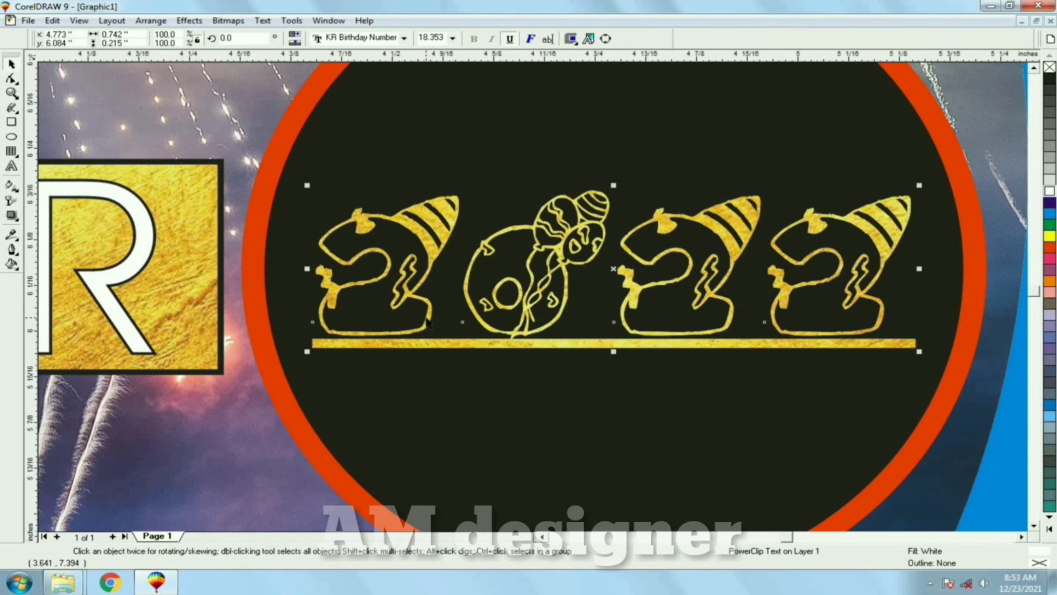
# Give the 2022 text a yellow fill and a yellow outline
pyautogui.click(1049, 236)
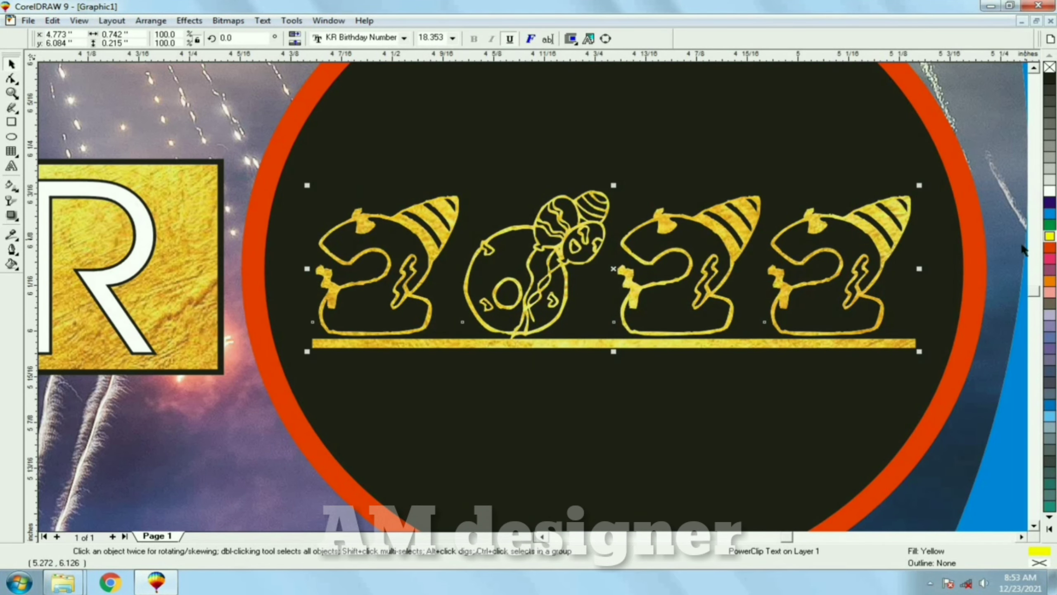
pyautogui.rightClick(1049, 237)
pyautogui.press('F4')
pyautogui.click(849, 350)
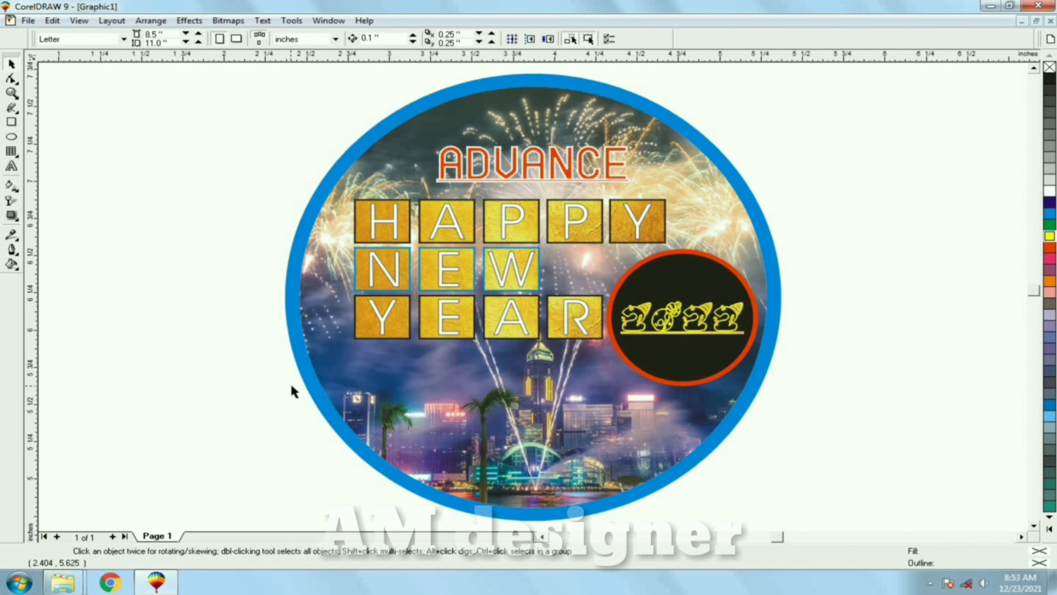
# Change the ADVANCE text's font to Arial Black and move the text back to the middle above the HAPPY row
pyautogui.click(567, 169)
pyautogui.press('F8')
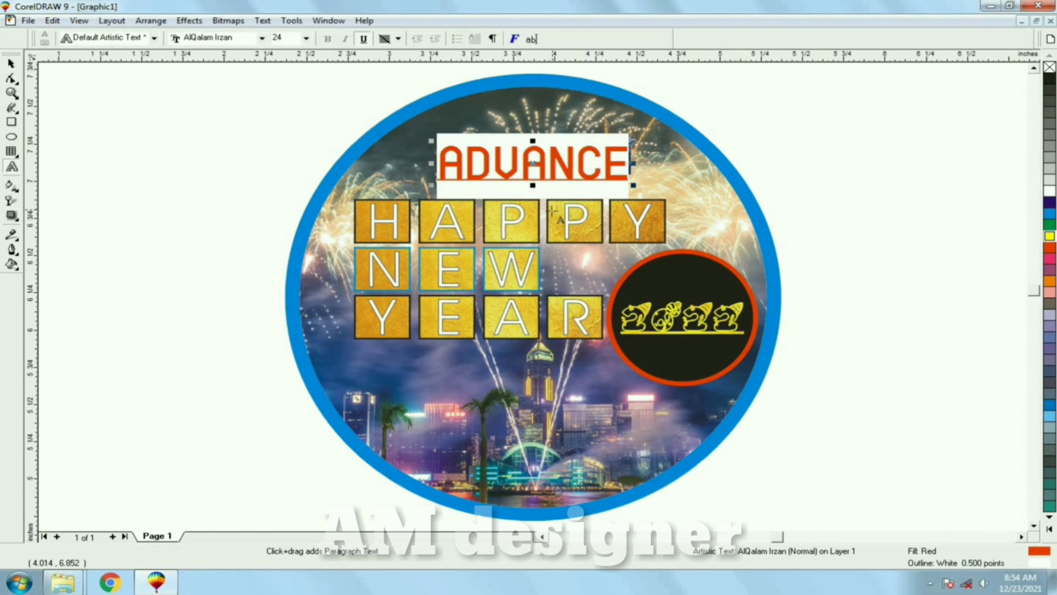
pyautogui.moveTo(478, 176); pyautogui.dragTo(440, 155)
pyautogui.click(263, 39)
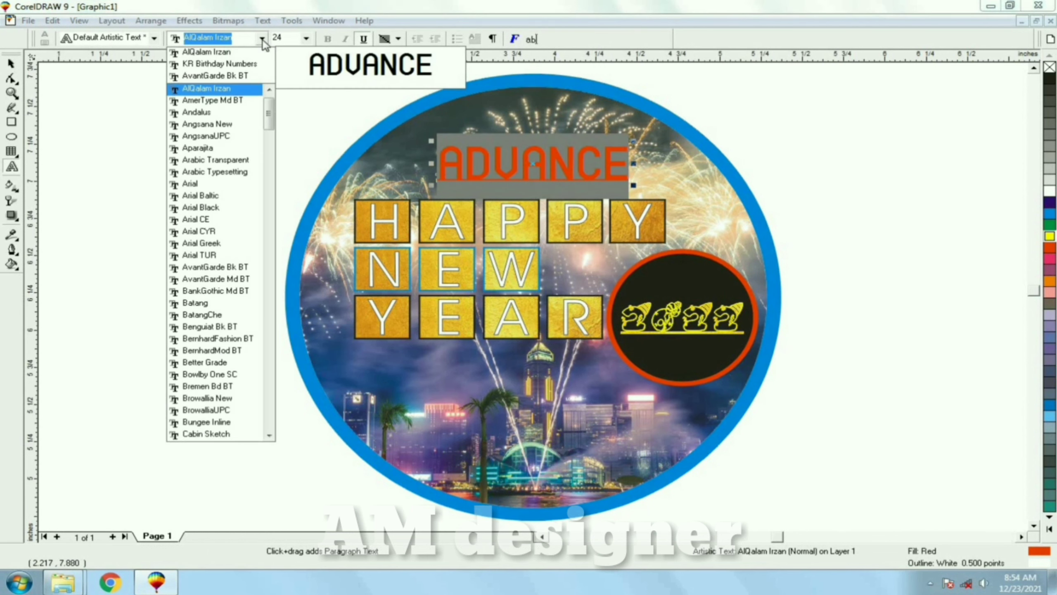
pyautogui.press('Up')
pyautogui.press('Down')
pyautogui.press('Down')
pyautogui.press('Down')
pyautogui.press('Down')
pyautogui.press('Down')
pyautogui.press('Down')
pyautogui.press('Down')
pyautogui.press('Down')
pyautogui.press('Down')
pyautogui.press('Down')
pyautogui.press('Down')
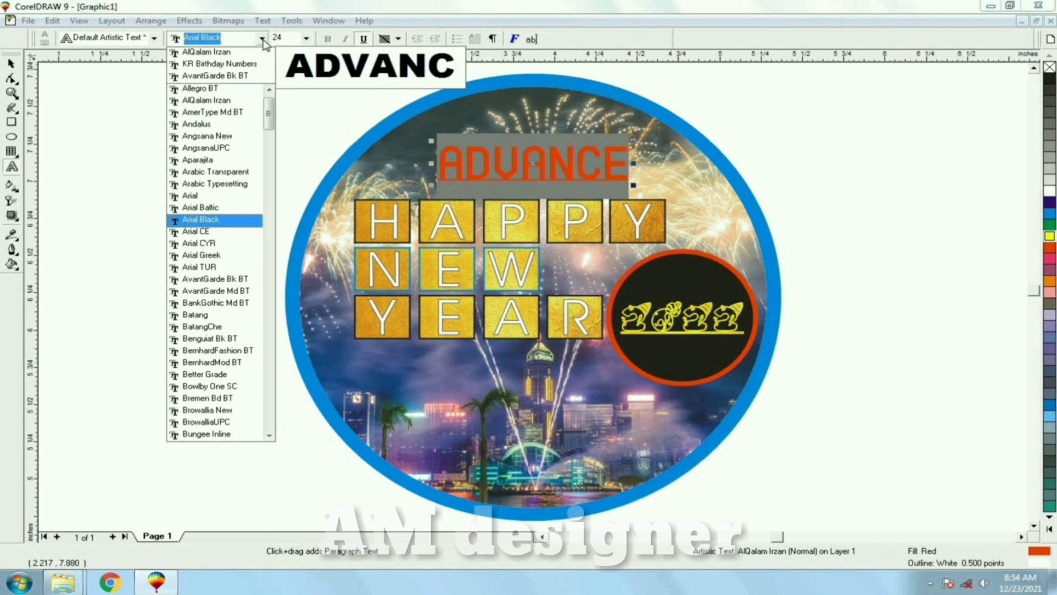
pyautogui.press('Return')
pyautogui.click(11, 64)
pyautogui.moveTo(454, 166); pyautogui.dragTo(403, 174)
# Try to add a drop shadow to all the boxes and letters of HAPPY NEW YEAR at once
pyautogui.moveTo(292, 192); pyautogui.dragTo(682, 246)
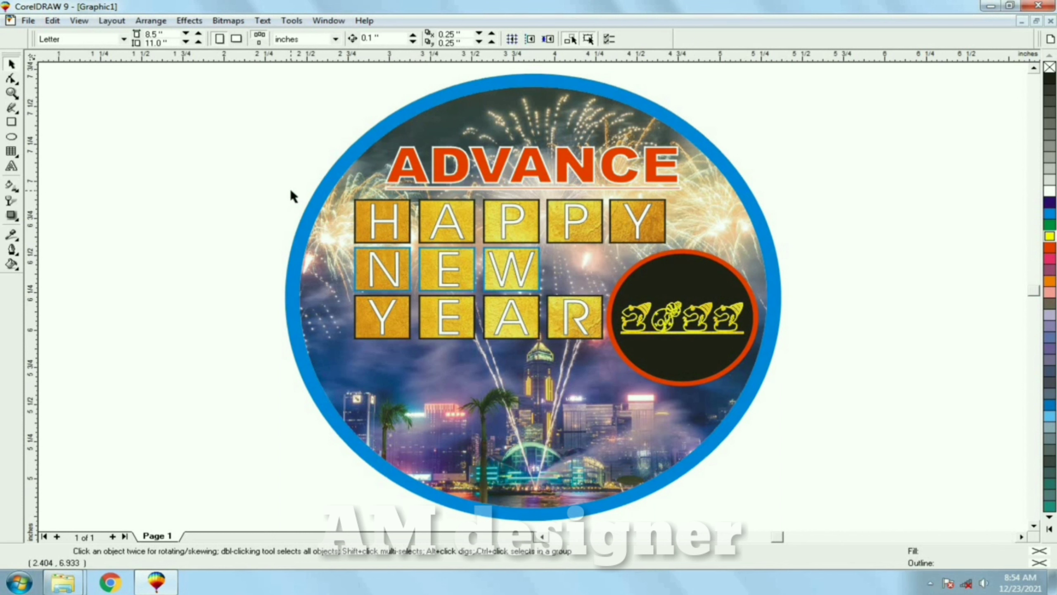
pyautogui.moveTo(248, 166); pyautogui.dragTo(674, 362)
pyautogui.click(11, 215)
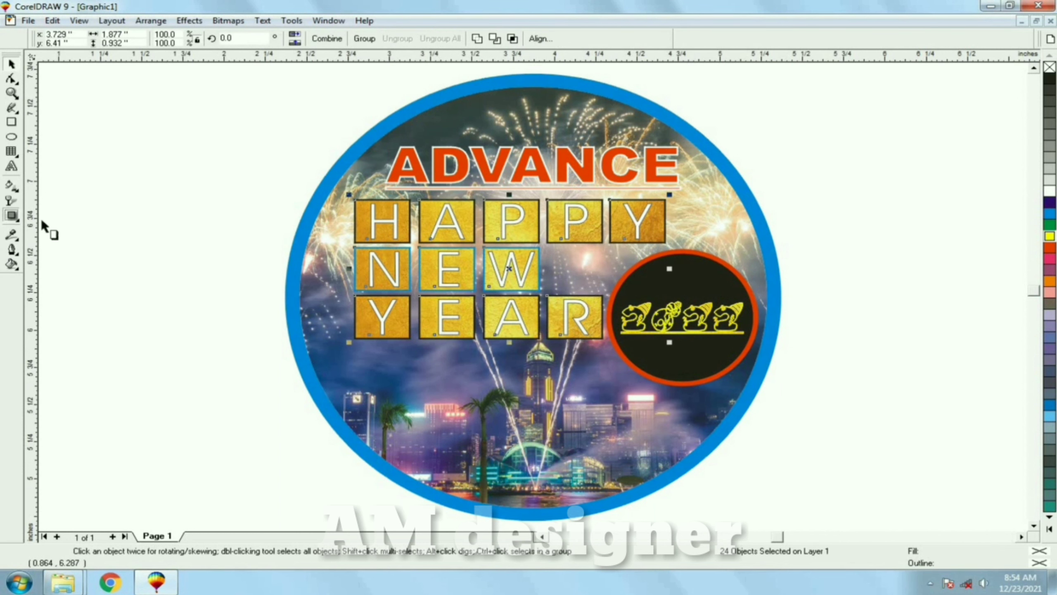
pyautogui.moveTo(520, 354); pyautogui.dragTo(516, 345)
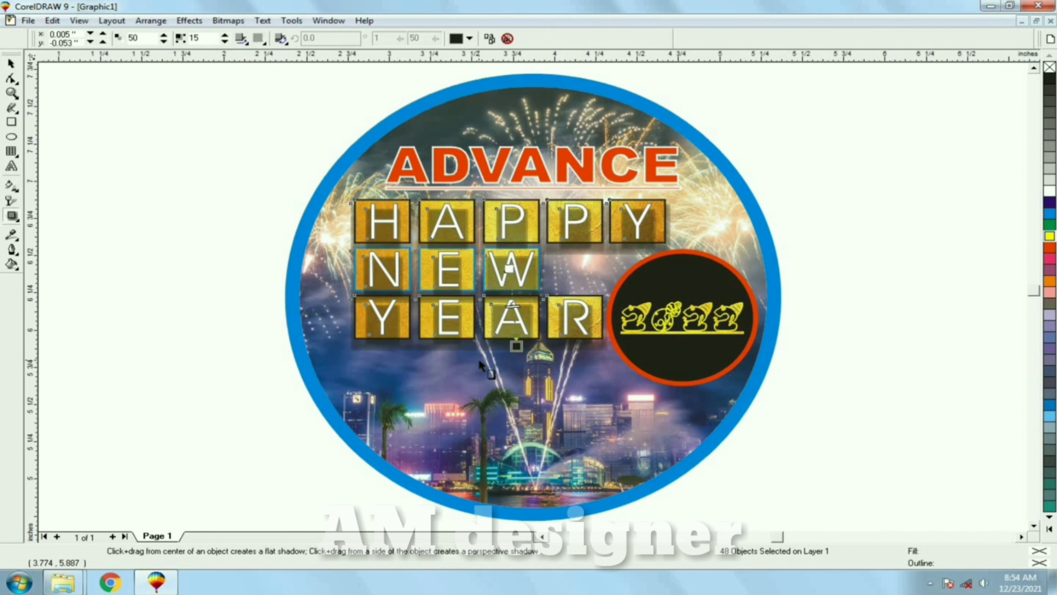
pyautogui.hotkey('ctrl', 'z')
pyautogui.press('space')
pyautogui.click(294, 185)
# Add a downward drop shadow to the five gold boxes of the HAPPY row
pyautogui.scroll(4, 449, 225)
pyautogui.click(351, 258)
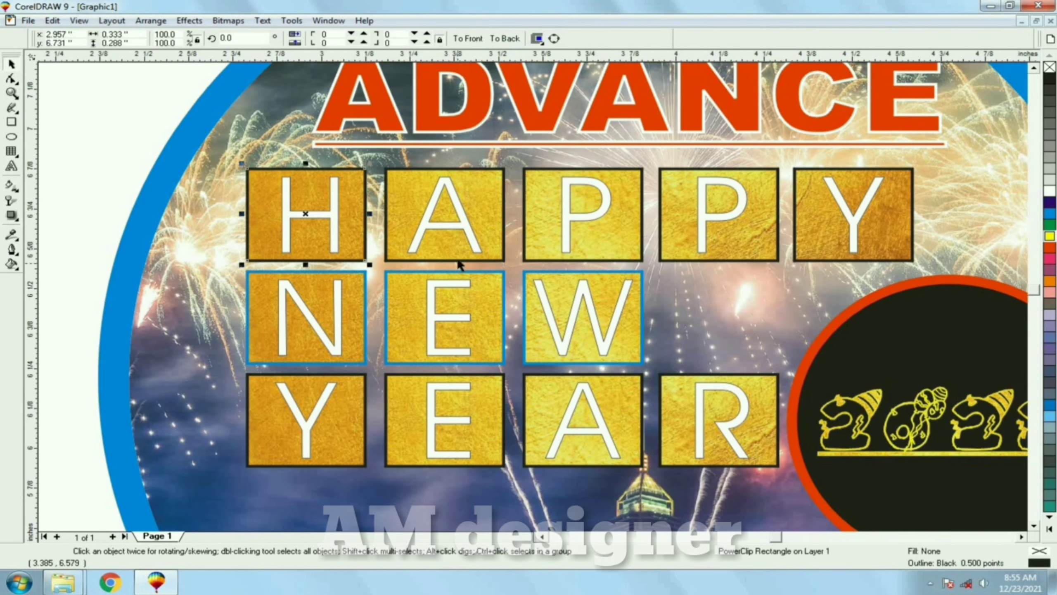
pyautogui.keyDown('shift'); pyautogui.click(460, 259); pyautogui.keyUp('shift')
pyautogui.keyDown('shift'); pyautogui.click(608, 260); pyautogui.keyUp('shift')
pyautogui.keyDown('shift'); pyautogui.click(729, 261); pyautogui.keyUp('shift')
pyautogui.keyDown('shift'); pyautogui.click(896, 259); pyautogui.keyUp('shift')
pyautogui.click(11, 215)
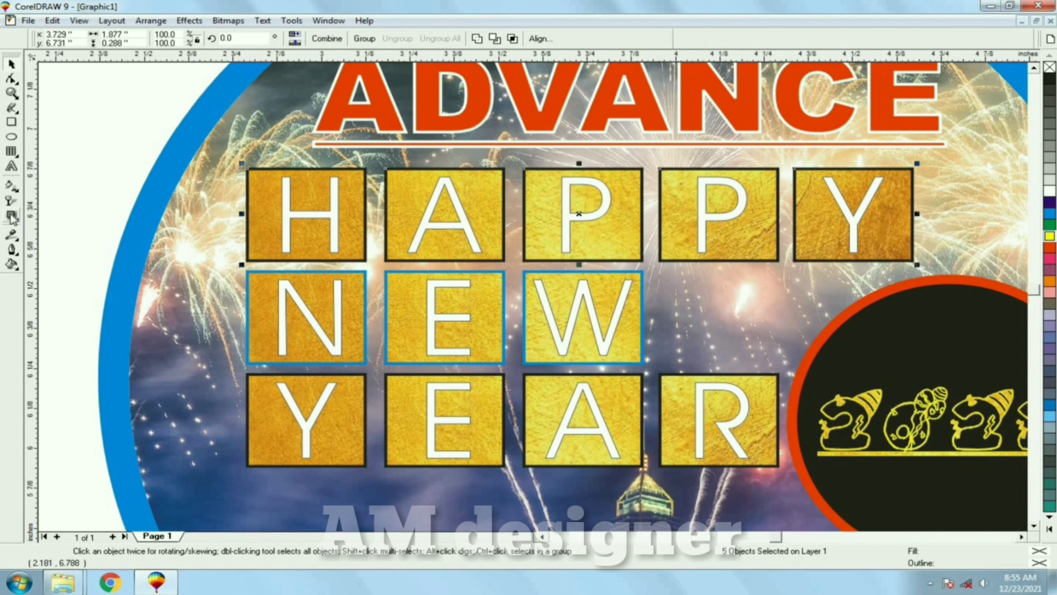
pyautogui.moveTo(578, 167); pyautogui.dragTo(569, 268)
# Set the HAPPY boxes' drop shadow feathering to 5 and pull the shadow slightly closer to the boxes
pyautogui.write('5')
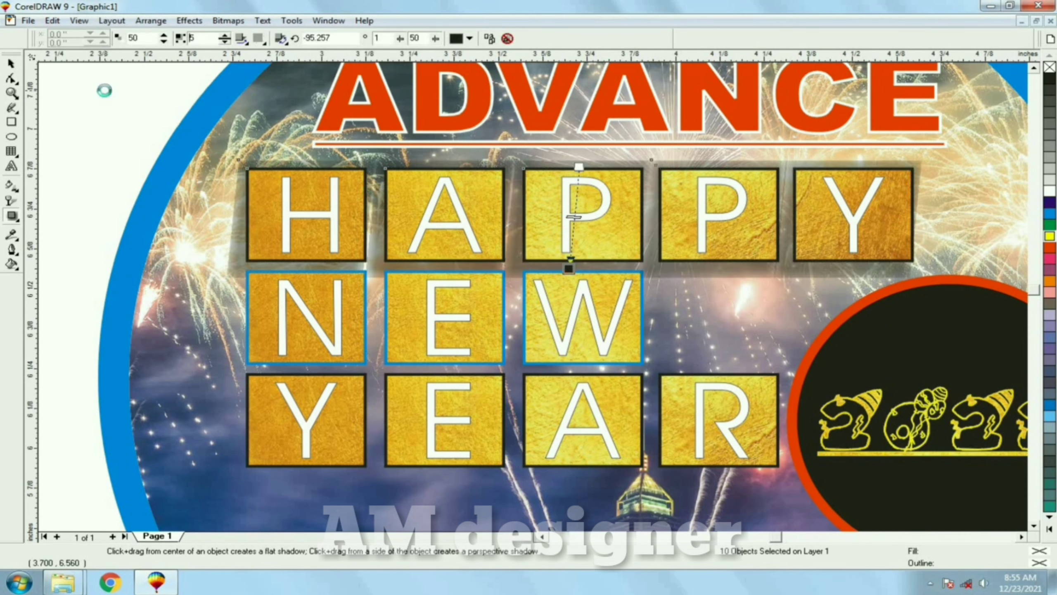
pyautogui.press('Return')
pyautogui.moveTo(571, 267); pyautogui.dragTo(573, 265)
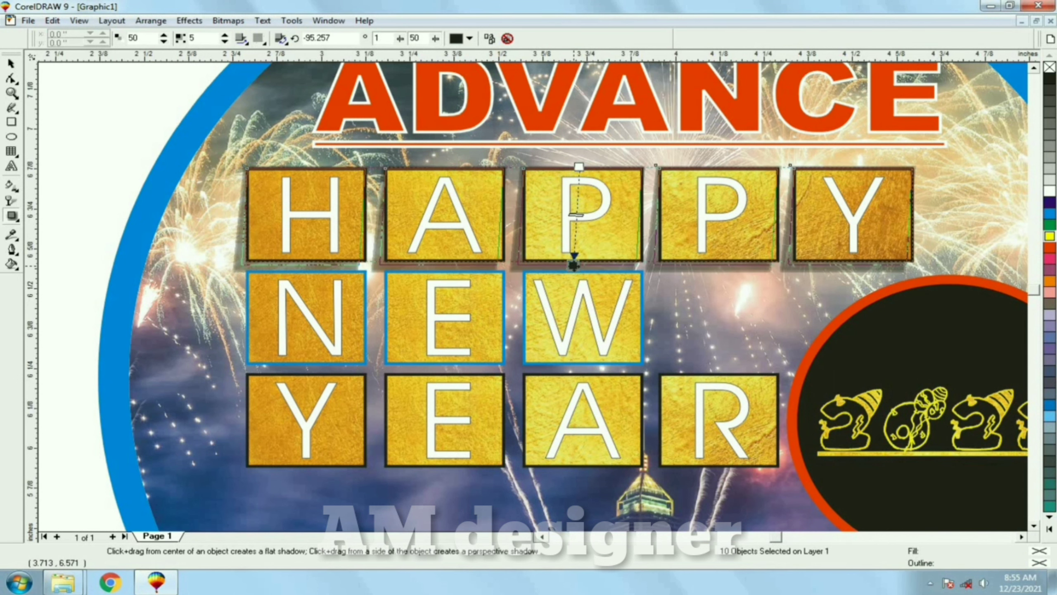
pyautogui.press('F4')
pyautogui.press('space')
pyautogui.press('Escape')
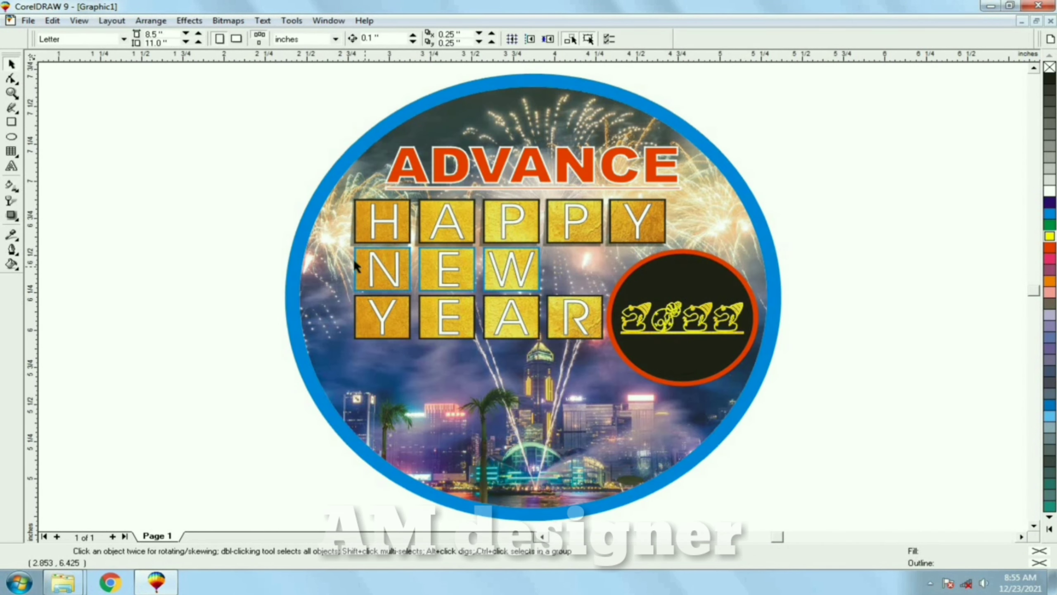
# Move the YEAR row of boxes and letters slightly down, widening the gap below the NEW row
pyautogui.moveTo(274, 275); pyautogui.dragTo(646, 381)
pyautogui.press('Down')
pyautogui.click(260, 256)
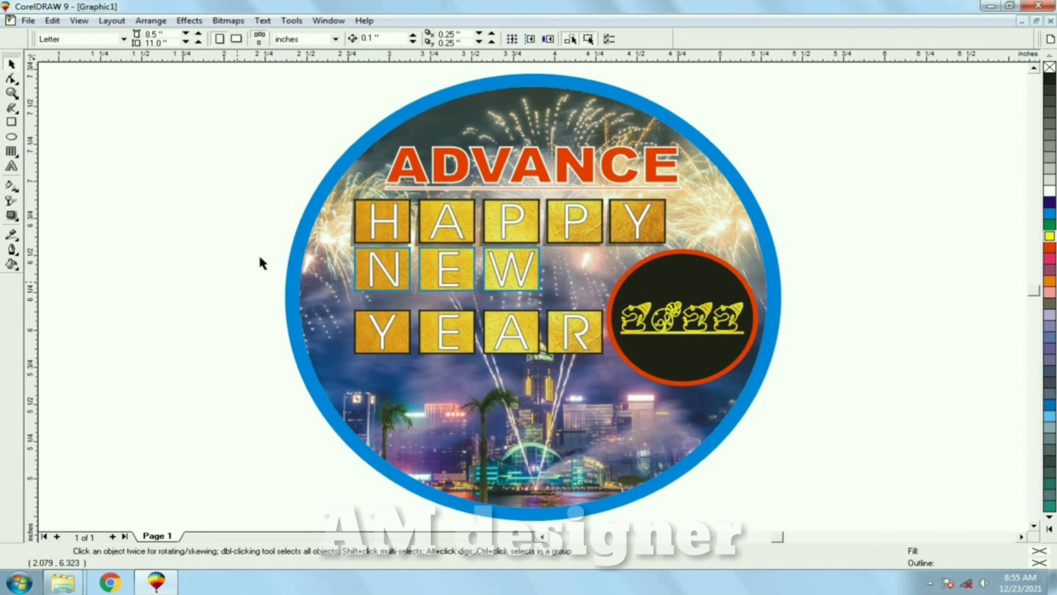
# Move the NEW row of boxes and letters down so it sits midway between the HAPPY and YEAR rows
pyautogui.scroll(1, 259, 256)
pyautogui.moveTo(204, 224); pyautogui.dragTo(603, 330)
pyautogui.scroll(2, 554, 316)
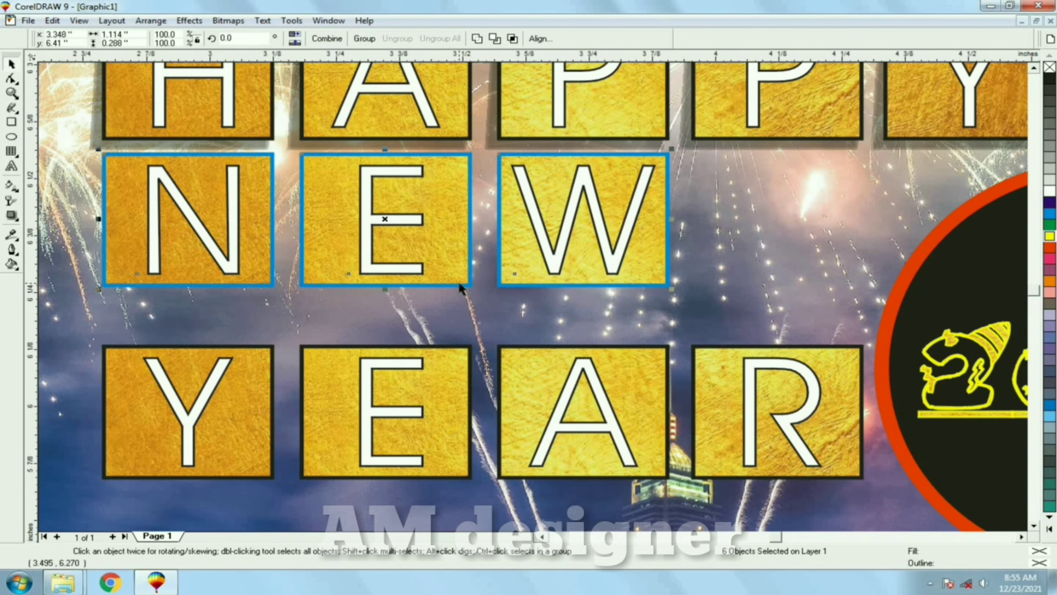
pyautogui.moveTo(458, 281); pyautogui.dragTo(458, 309)
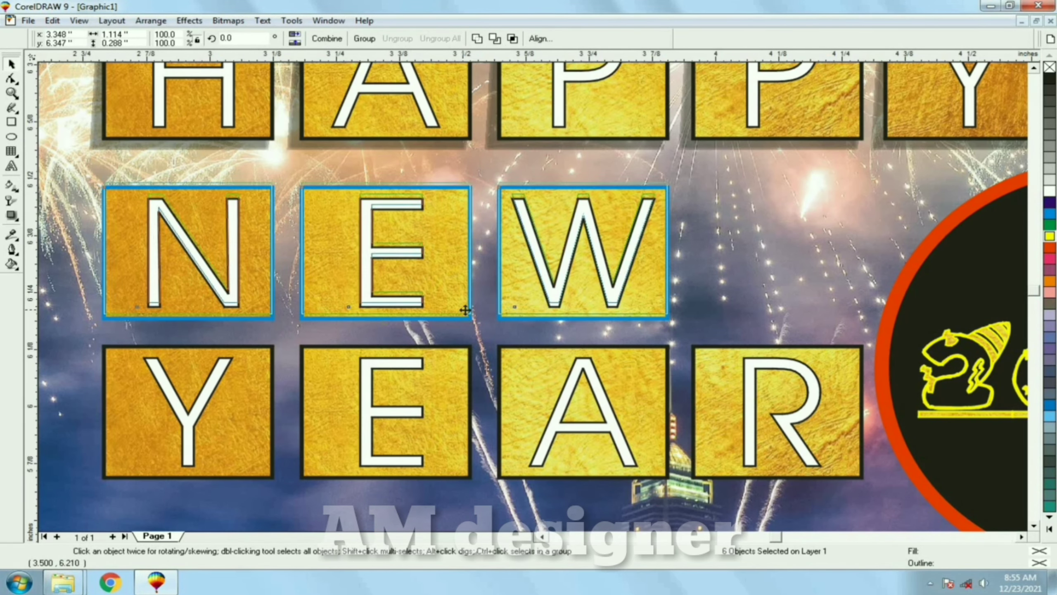
pyautogui.press('F4')
pyautogui.click(224, 264)
# Try to add a drop shadow to all the boxes and letters of the YEAR row at once
pyautogui.scroll(1, 421, 316)
pyautogui.moveTo(158, 287); pyautogui.dragTo(710, 417)
pyautogui.click(11, 215)
pyautogui.moveTo(504, 306); pyautogui.dragTo(503, 374)
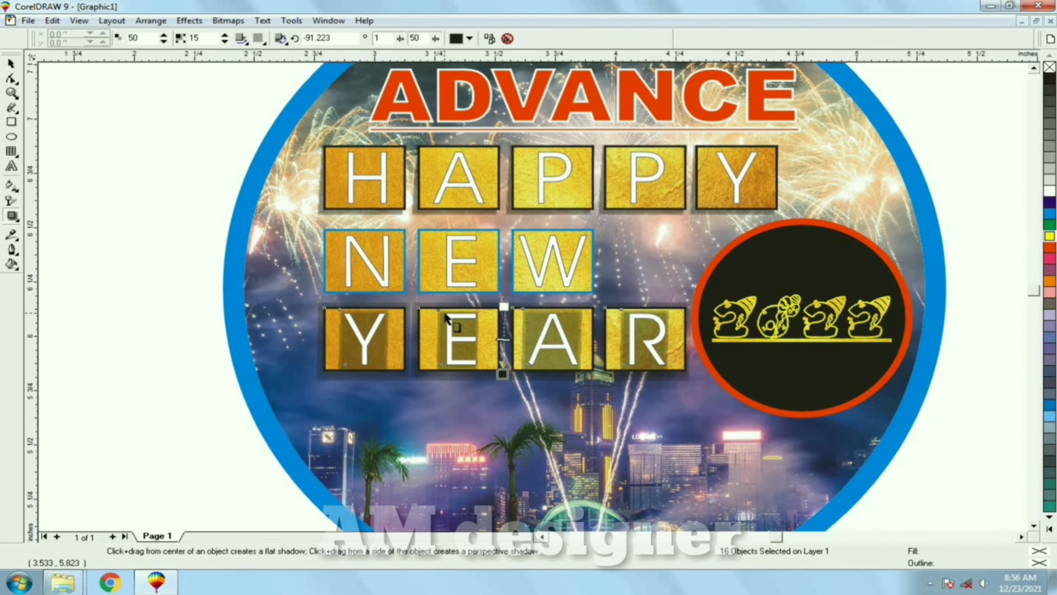
pyautogui.hotkey('ctrl', 'z')
pyautogui.click(12, 64)
# Add a downward drop shadow to the four gold boxes of the YEAR row
pyautogui.scroll(1, 146, 389)
pyautogui.click(147, 389)
pyautogui.click(358, 358)
pyautogui.keyDown('shift'); pyautogui.click(478, 363); pyautogui.keyUp('shift')
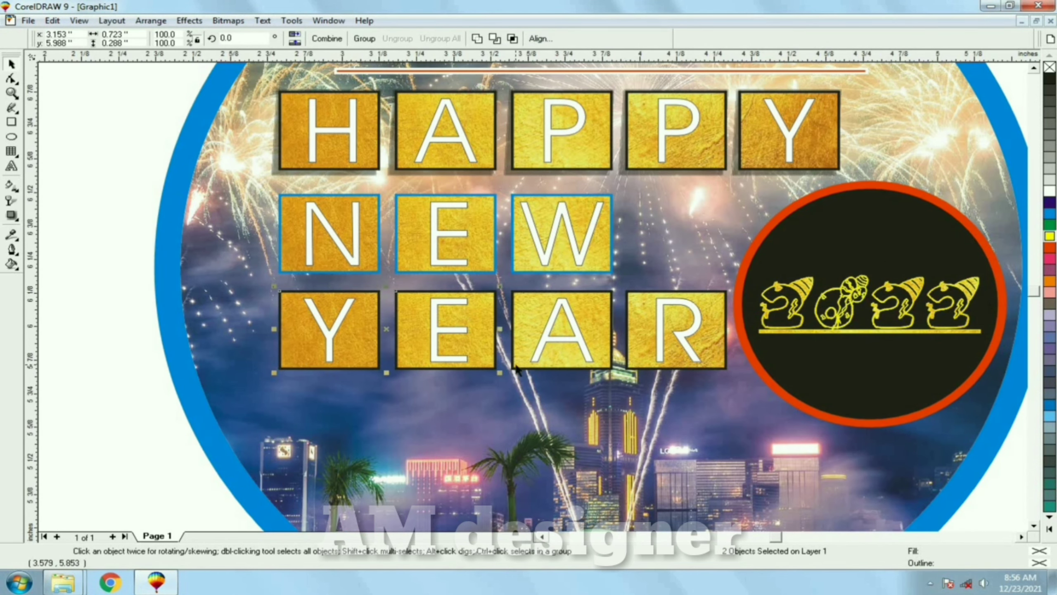
pyautogui.keyDown('shift'); pyautogui.click(597, 359); pyautogui.keyUp('shift')
pyautogui.keyDown('shift'); pyautogui.click(628, 366); pyautogui.keyUp('shift')
pyautogui.click(12, 215)
pyautogui.moveTo(509, 328); pyautogui.dragTo(488, 377)
# Set the YEAR boxes' drop shadow feathering to 5 and pull the shadow slightly closer to the boxes
pyautogui.write('5')
pyautogui.press('Return')
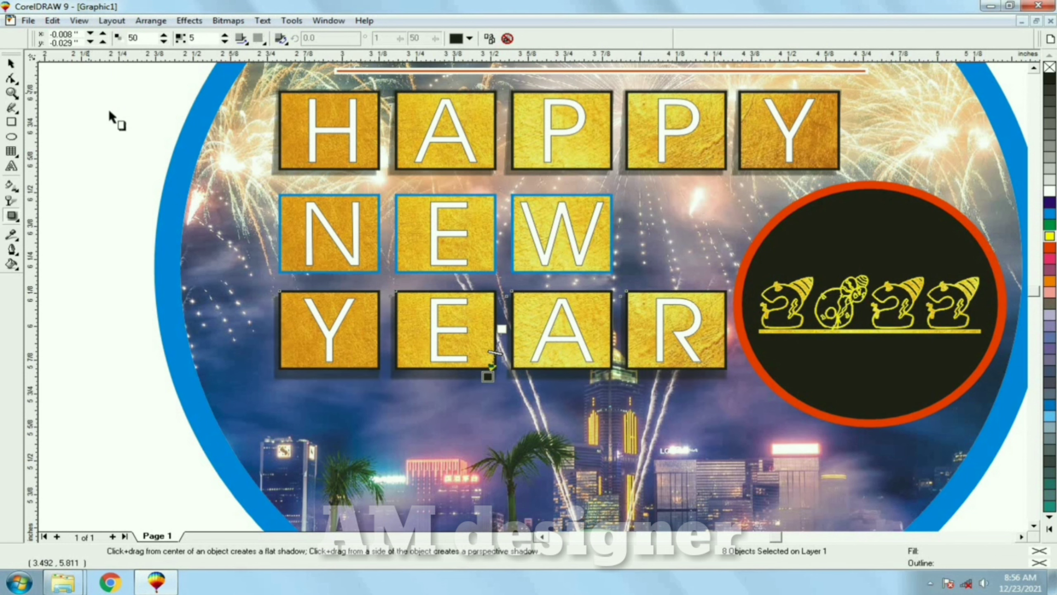
pyautogui.moveTo(488, 377); pyautogui.dragTo(498, 372)
# Try blue as the colour of the YEAR boxes' drop shadow
pyautogui.click(469, 38)
pyautogui.click(478, 73)
pyautogui.press('F4')
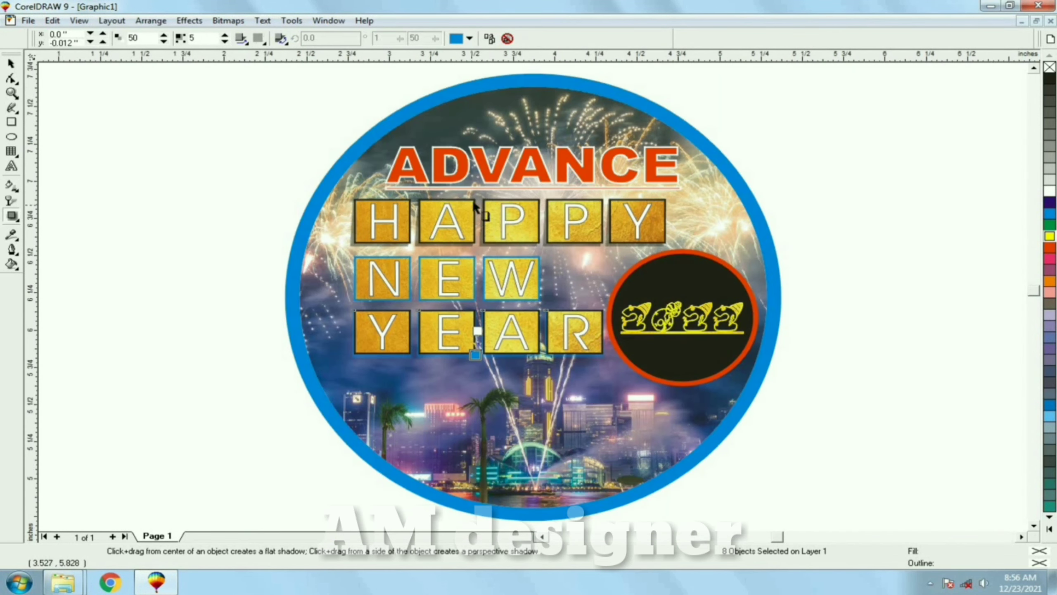
# Set the YEAR boxes' drop shadow colour to white and deselect the boxes
pyautogui.click(471, 38)
pyautogui.click(465, 73)
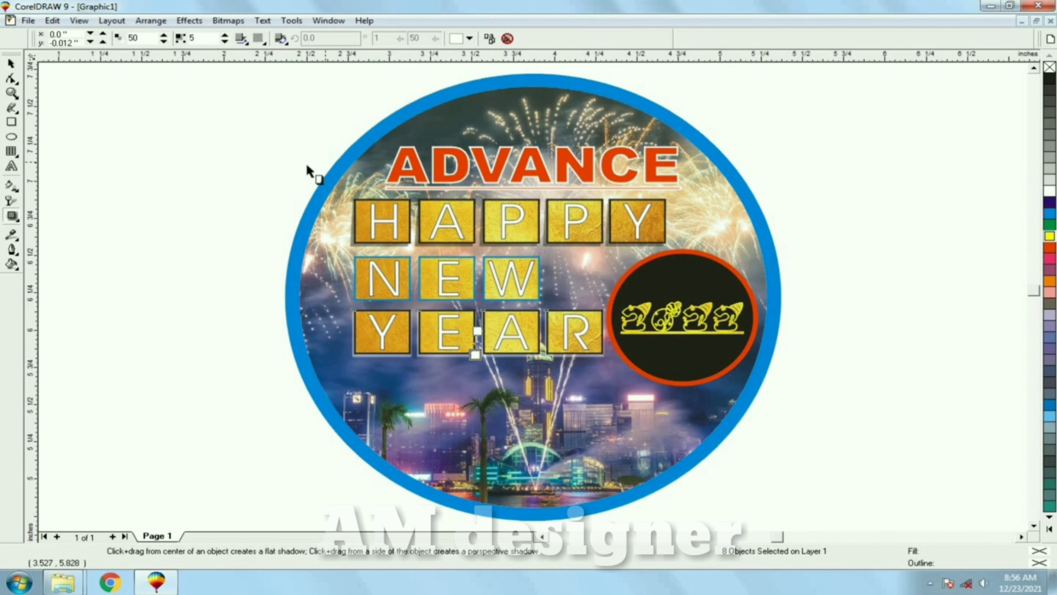
pyautogui.press('space')
pyautogui.click(274, 165)
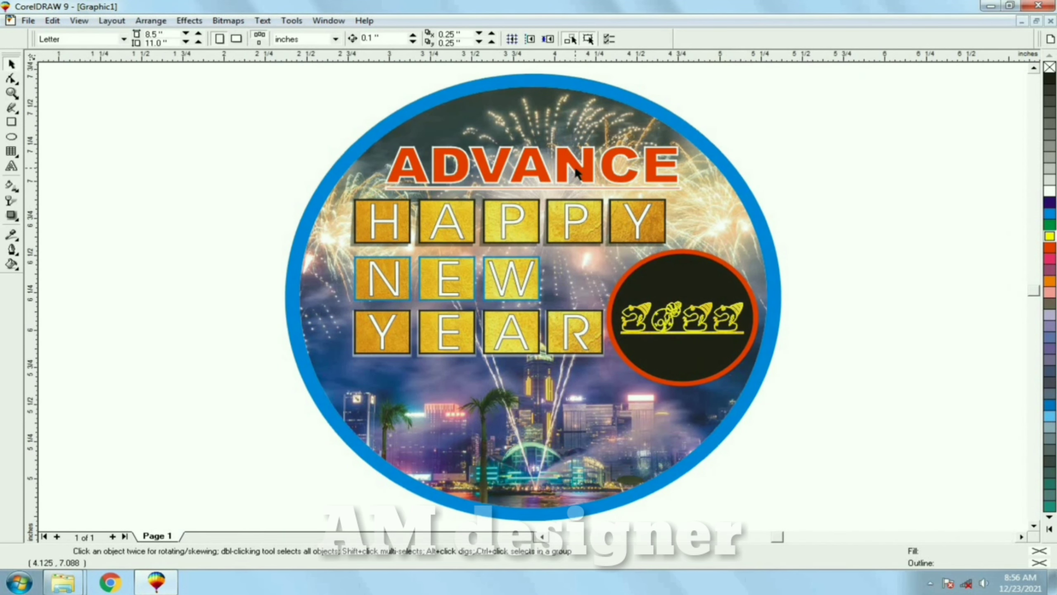
# Try a downward drop shadow with feathering 5 on the ADVANCE text, then clear the shadow
pyautogui.click(575, 175)
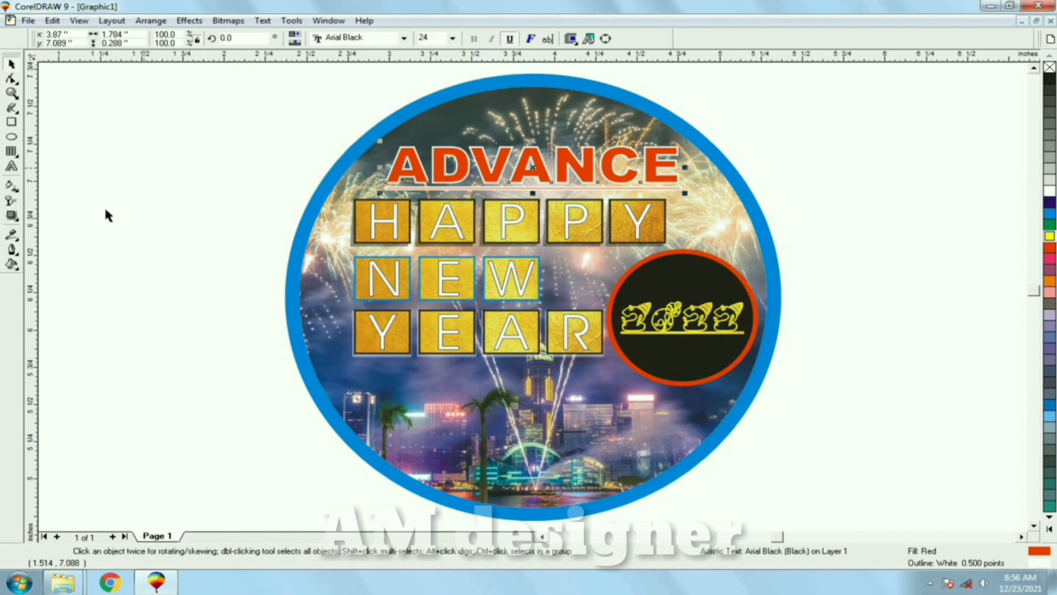
pyautogui.click(11, 215)
pyautogui.moveTo(575, 139); pyautogui.dragTo(567, 199)
pyautogui.doubleClick(194, 38)
pyautogui.write('5')
pyautogui.press('Return')
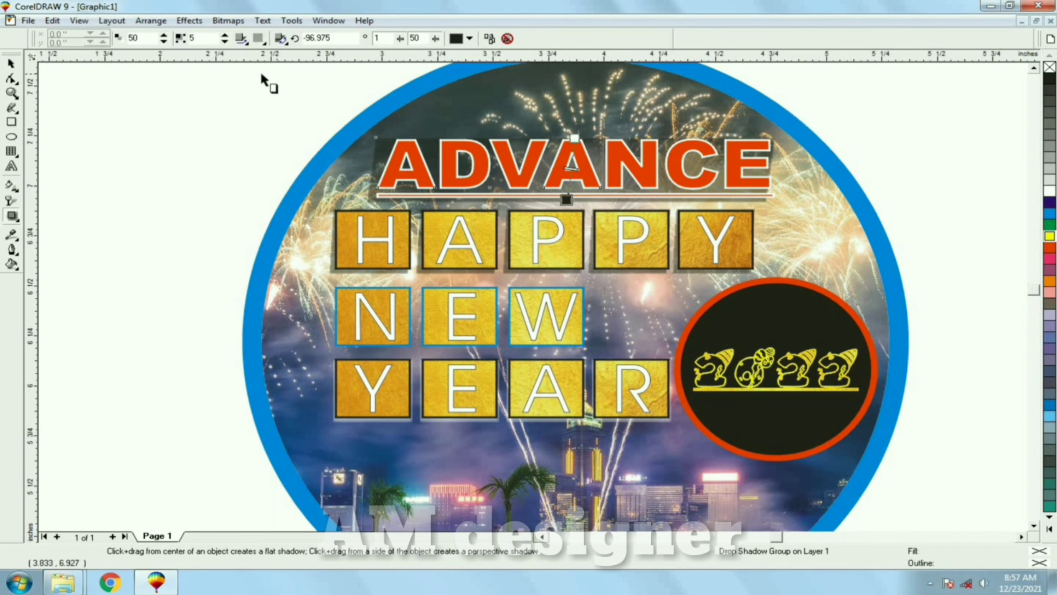
pyautogui.click(507, 39)
pyautogui.press('space')
pyautogui.click(267, 99)
pyautogui.press('F4')
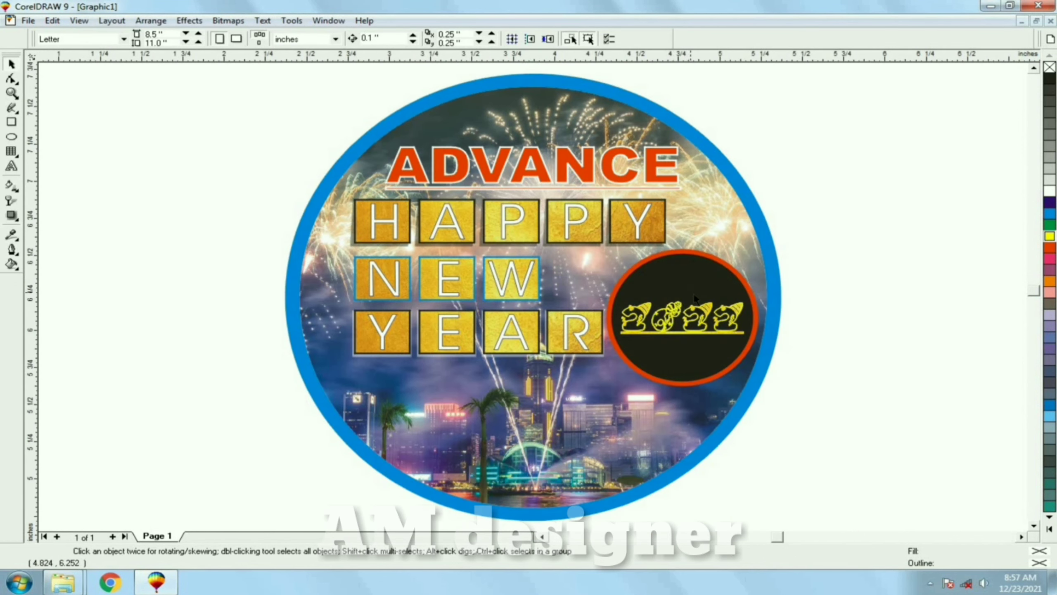
# Apply a vertical fountain transparency to the black 2022 badge circle, running from near its upper edge to near its lower edge
pyautogui.click(682, 284)
pyautogui.click(11, 201)
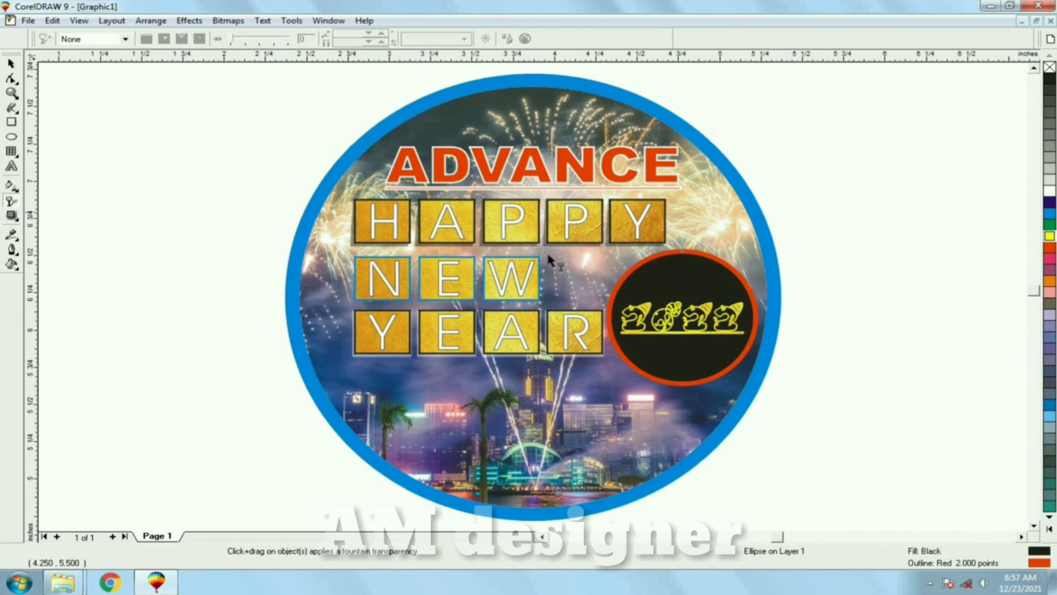
pyautogui.moveTo(659, 271); pyautogui.dragTo(668, 349)
pyautogui.moveTo(659, 271); pyautogui.dragTo(682, 275)
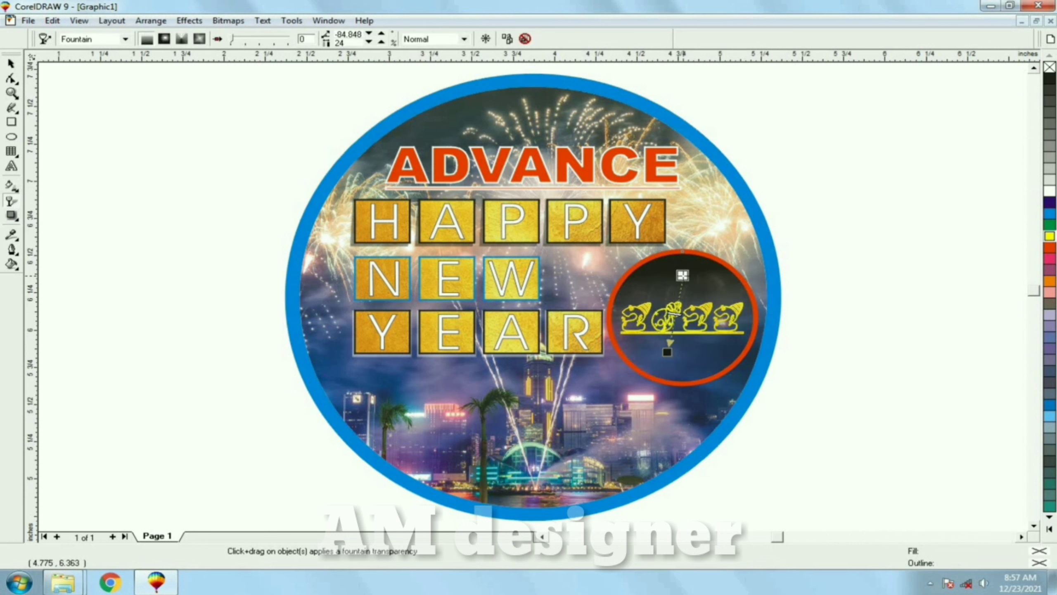
pyautogui.moveTo(668, 349); pyautogui.dragTo(681, 372)
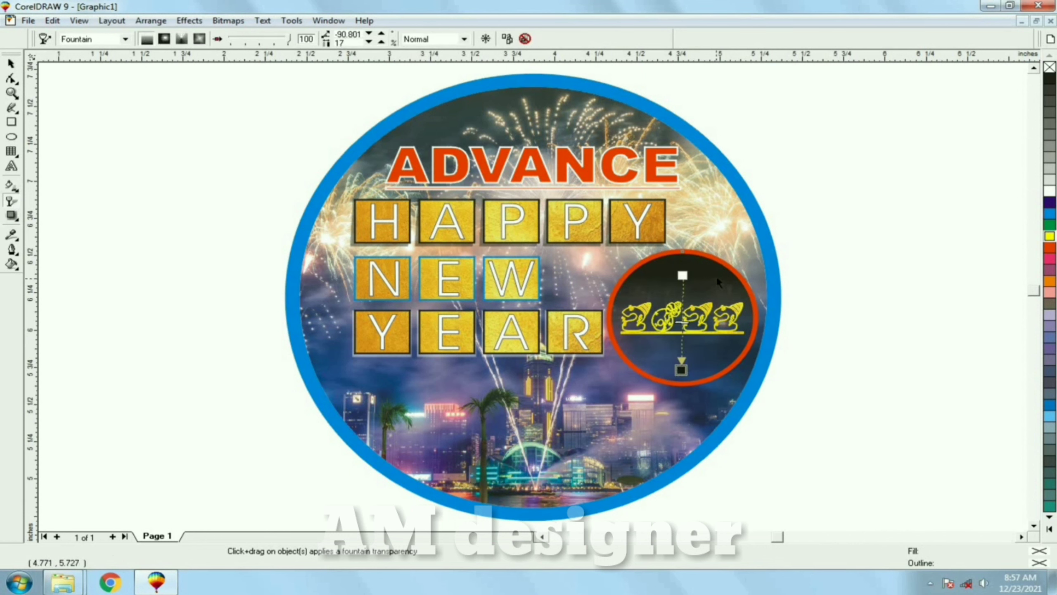
pyautogui.press('space')
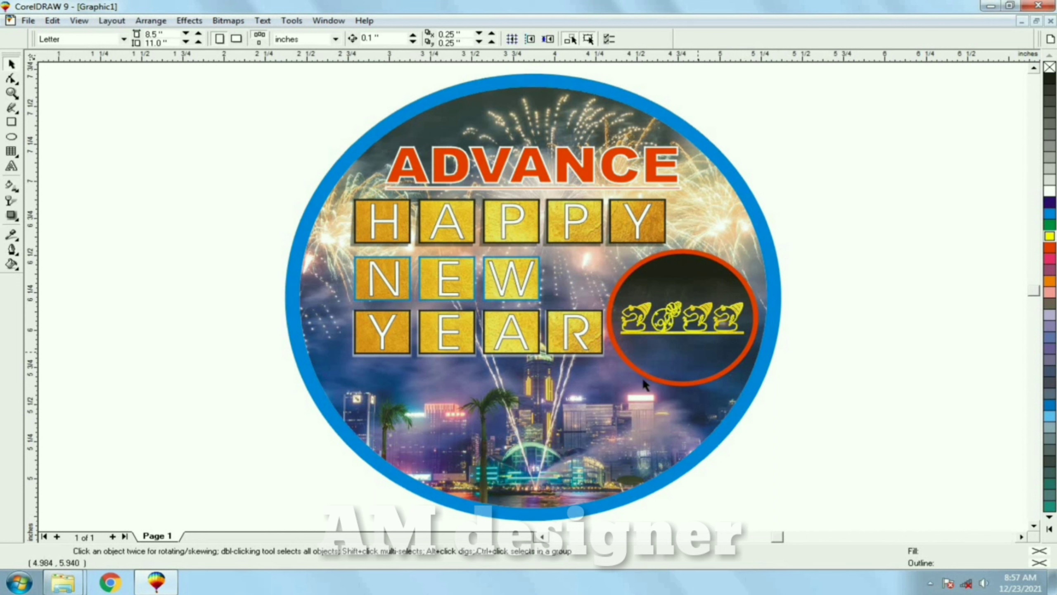